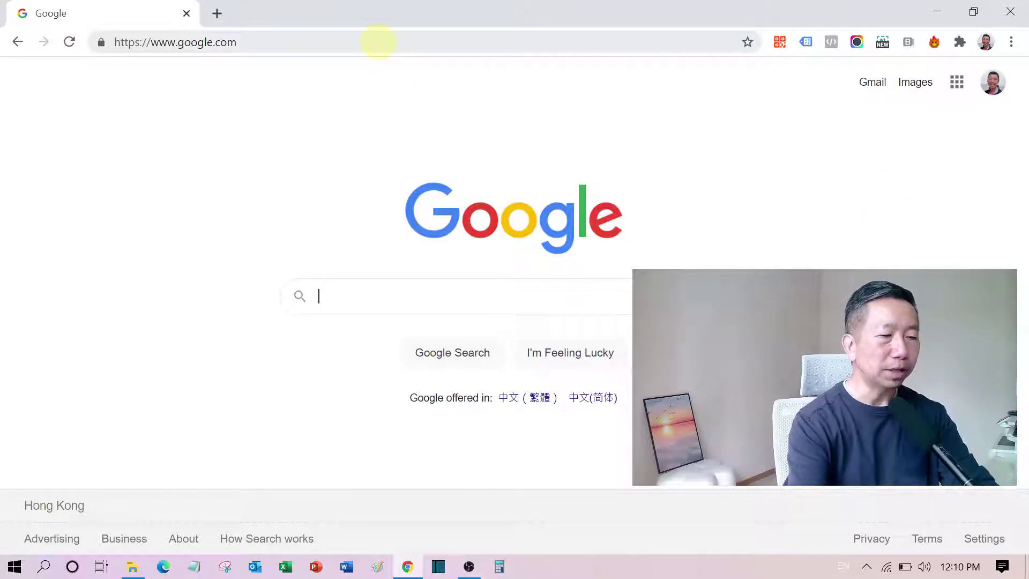
- Go to drive.google.com in Chrome to open My Drive
{"action": "left_click", "coordinate": [378, 42]}
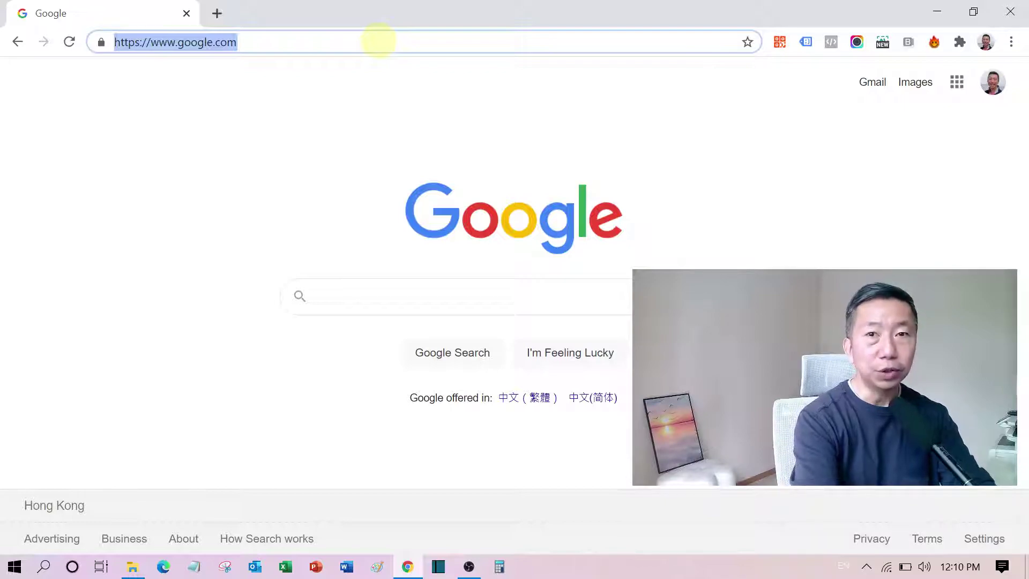
{"action": "type", "text": "drive."}
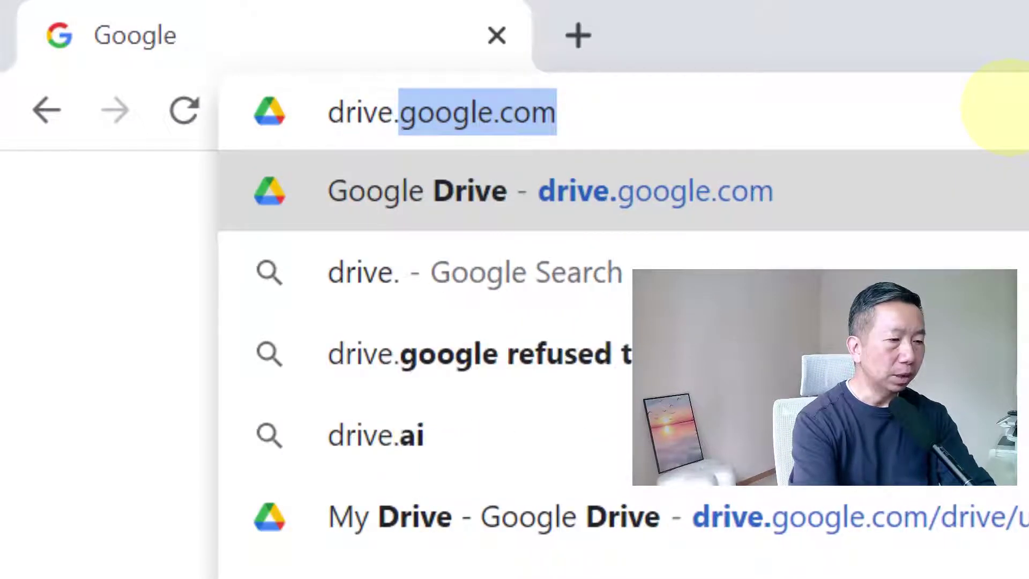
{"action": "type", "text": "go"}
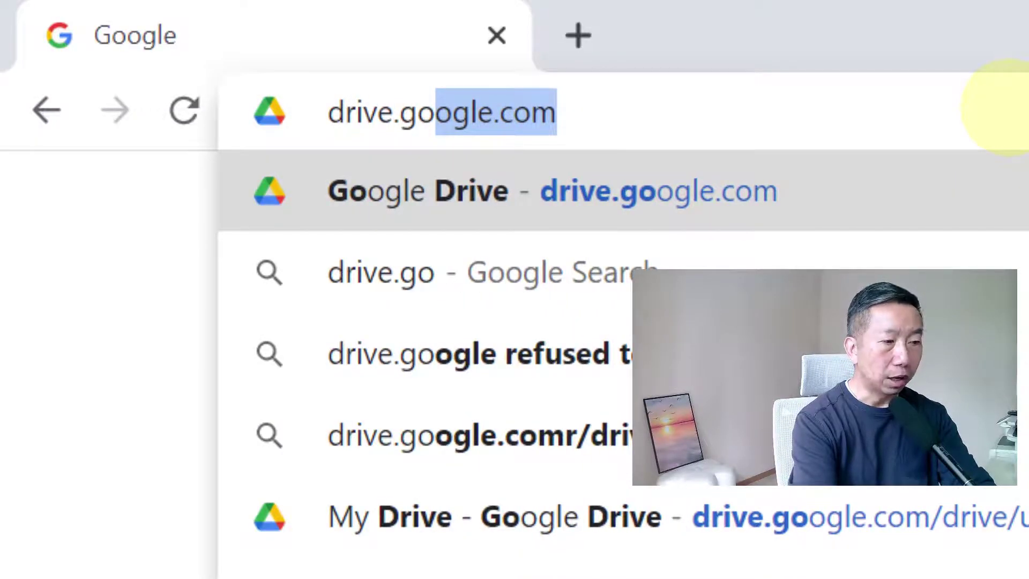
{"action": "type", "text": "ogle.co"}
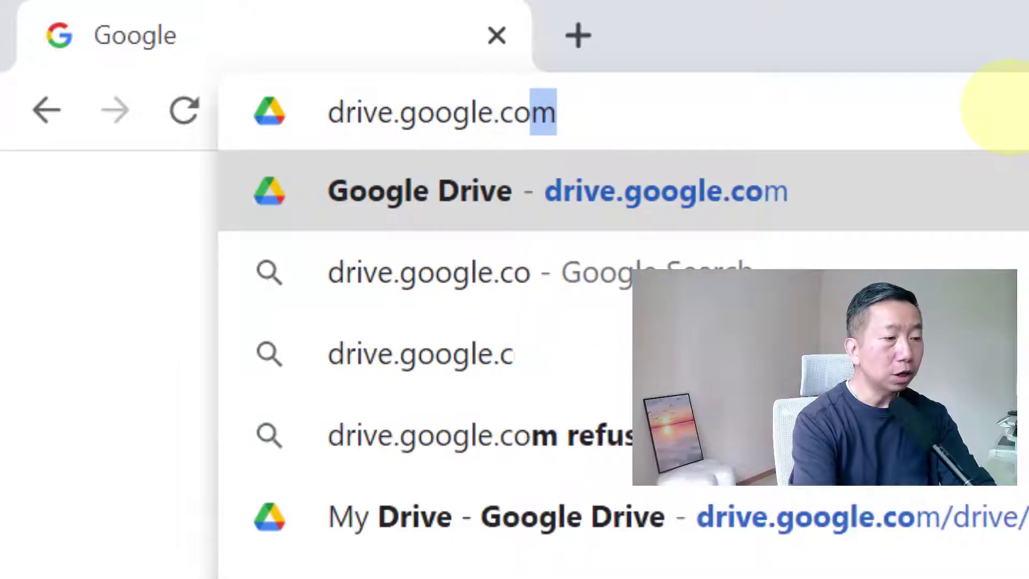
{"action": "type", "text": "m"}
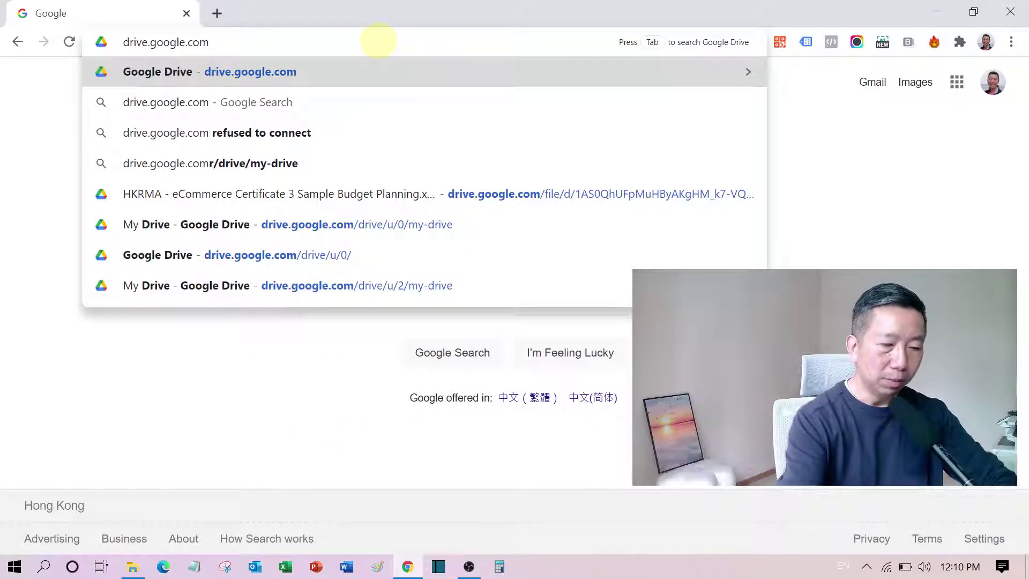
{"action": "key", "text": "Return"}
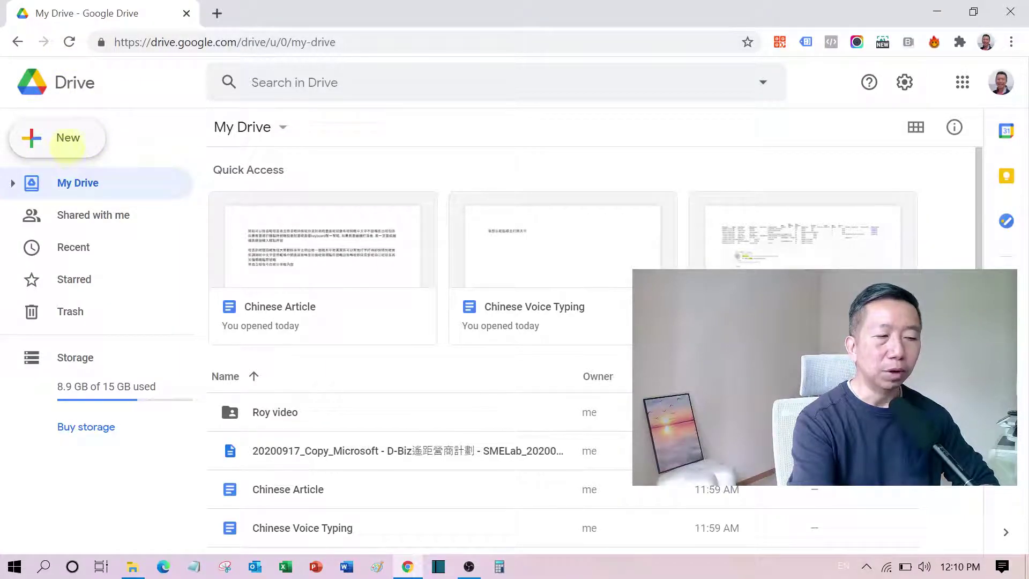
- Create a new blank Google Form from Drive's New menu
{"action": "left_click", "coordinate": [68, 141]}
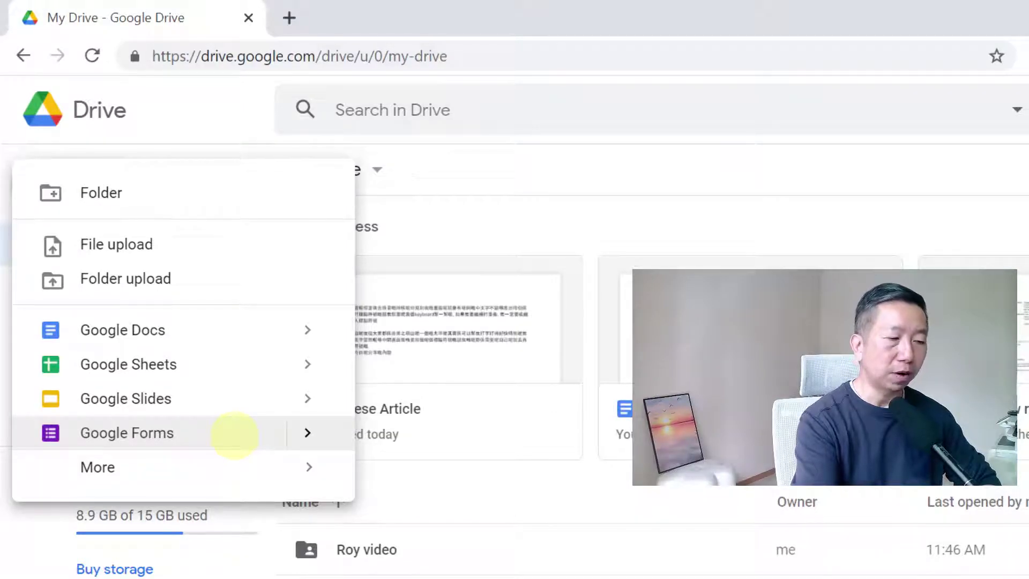
{"action": "left_click", "coordinate": [235, 433]}
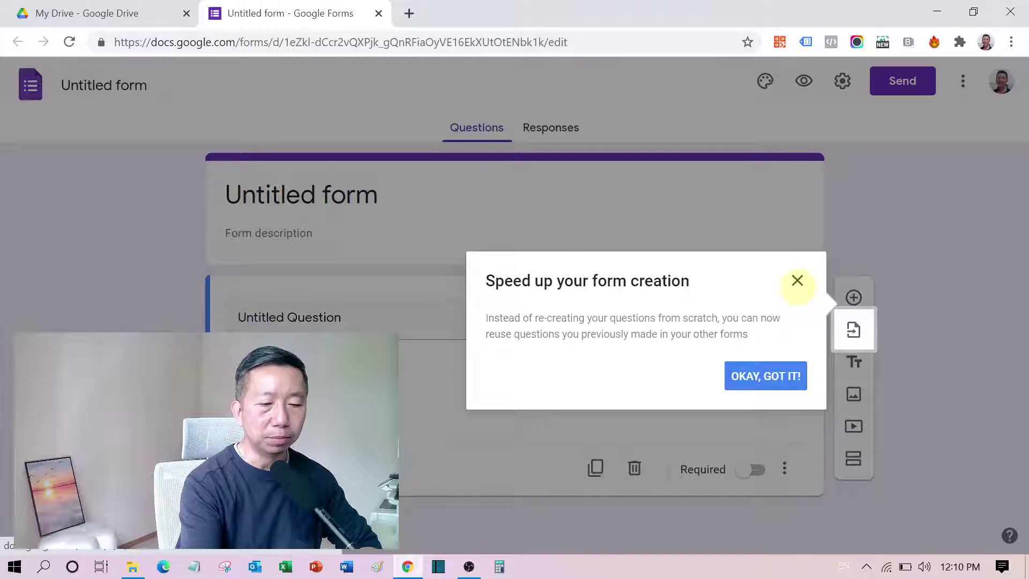
- Dismiss the tip, title the form 'Lunch Registration' and use that as the file name
{"action": "left_click", "coordinate": [797, 281]}
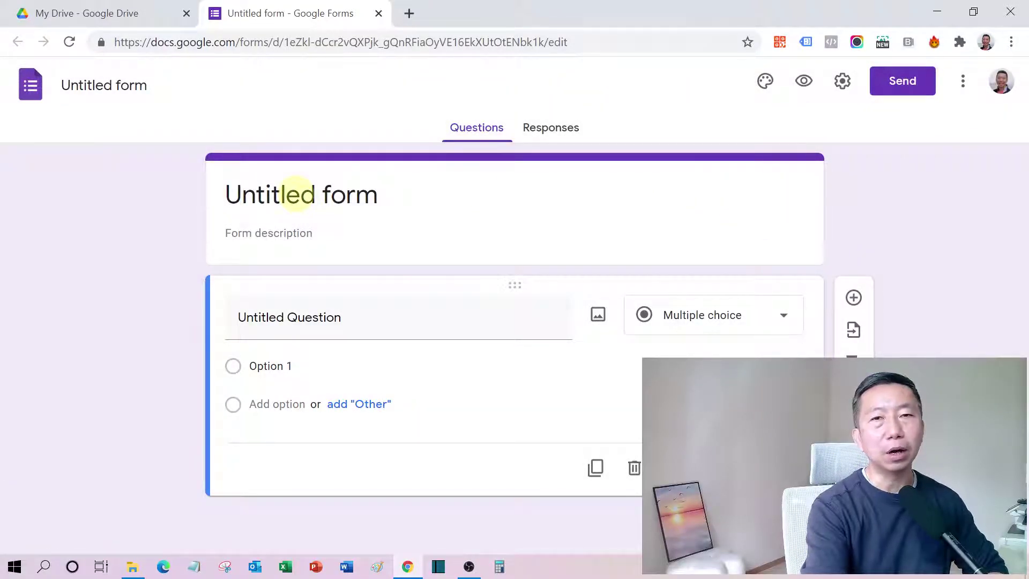
{"action": "left_click", "coordinate": [296, 194]}
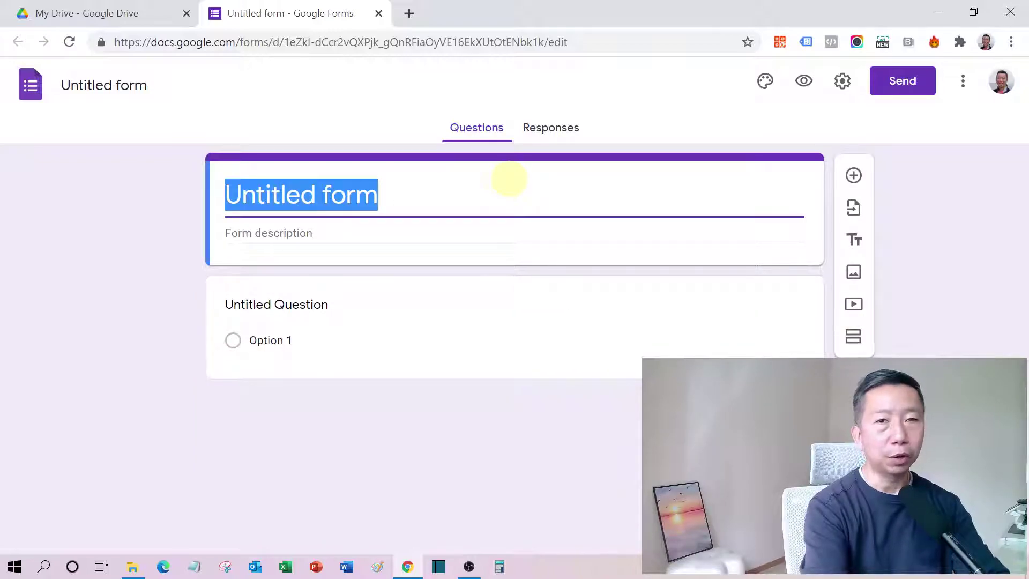
{"action": "type", "text": "Lunch "}
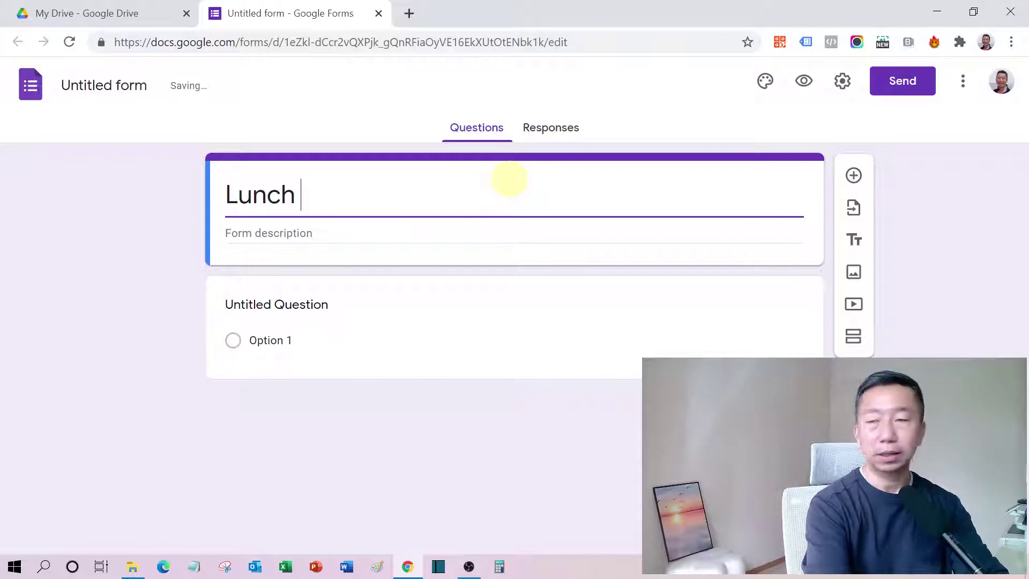
{"action": "type", "text": "App"}
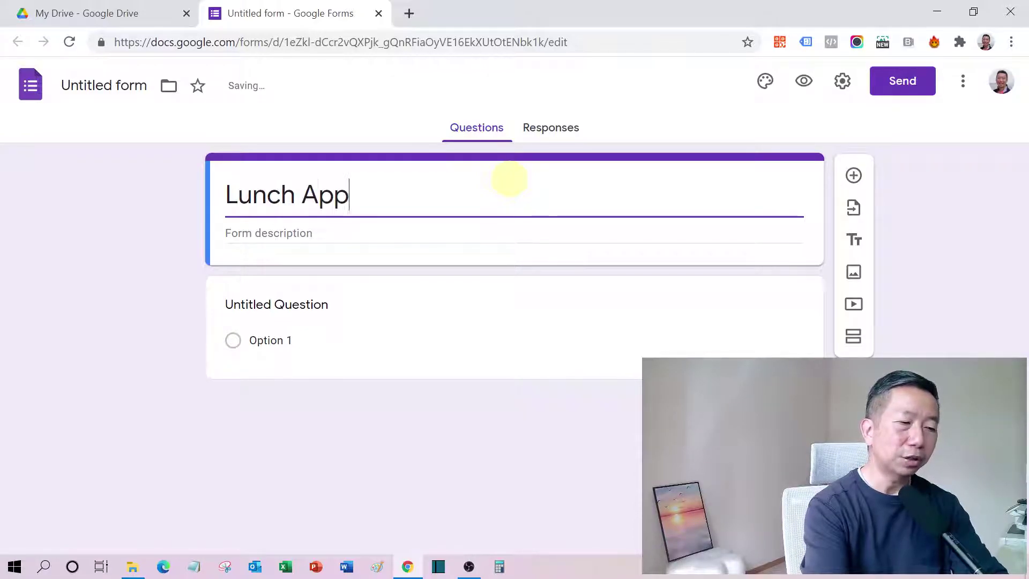
{"action": "type", "text": "lication"}
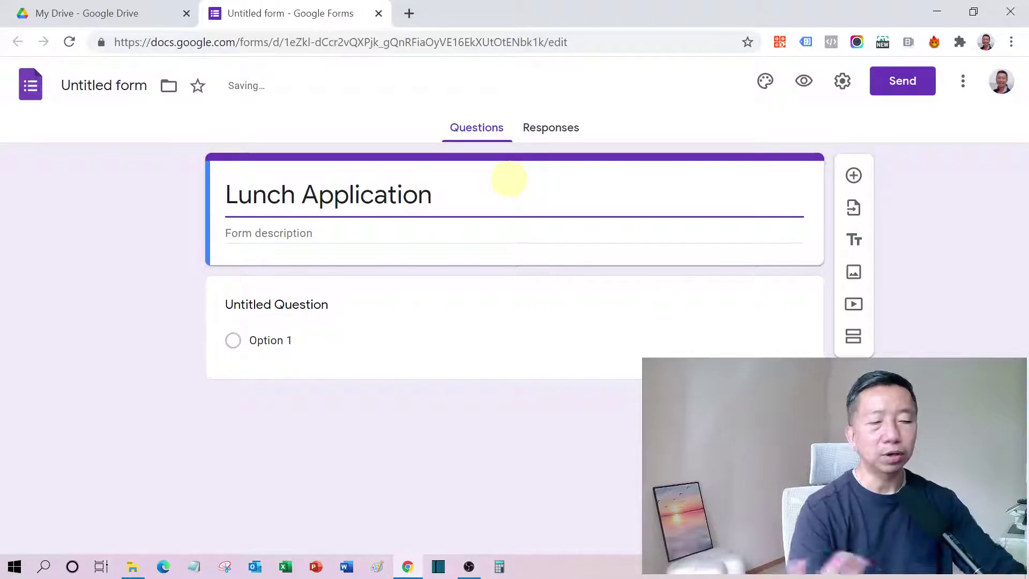
{"action": "key", "text": "BackSpace"}
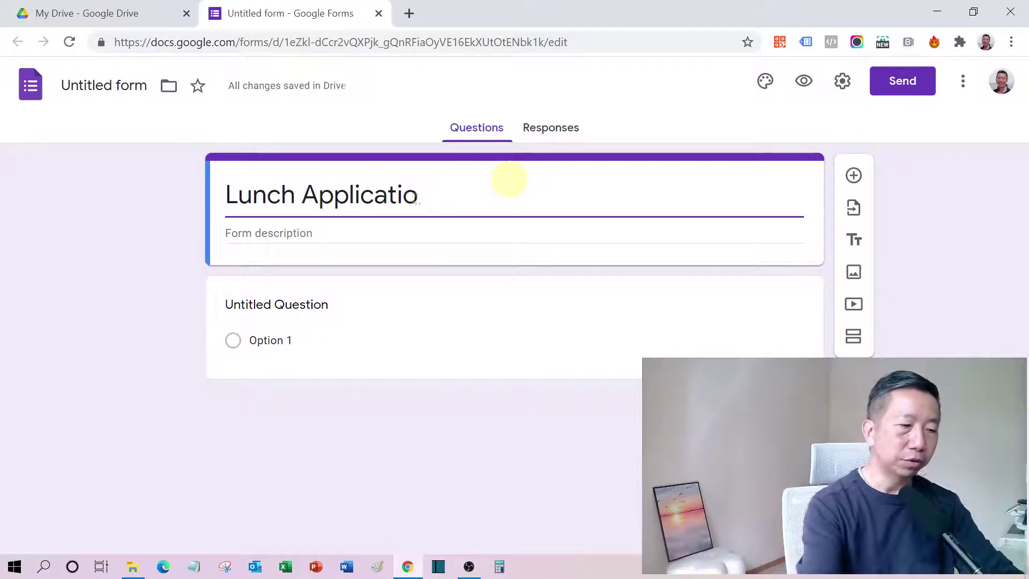
{"action": "key", "text": "BackSpace"}
{"action": "key", "text": "BackSpace"}
{"action": "key", "text": "BackSpace"}
{"action": "key", "text": "BackSpace"}
{"action": "key", "text": "BackSpace"}
{"action": "key", "text": "BackSpace"}
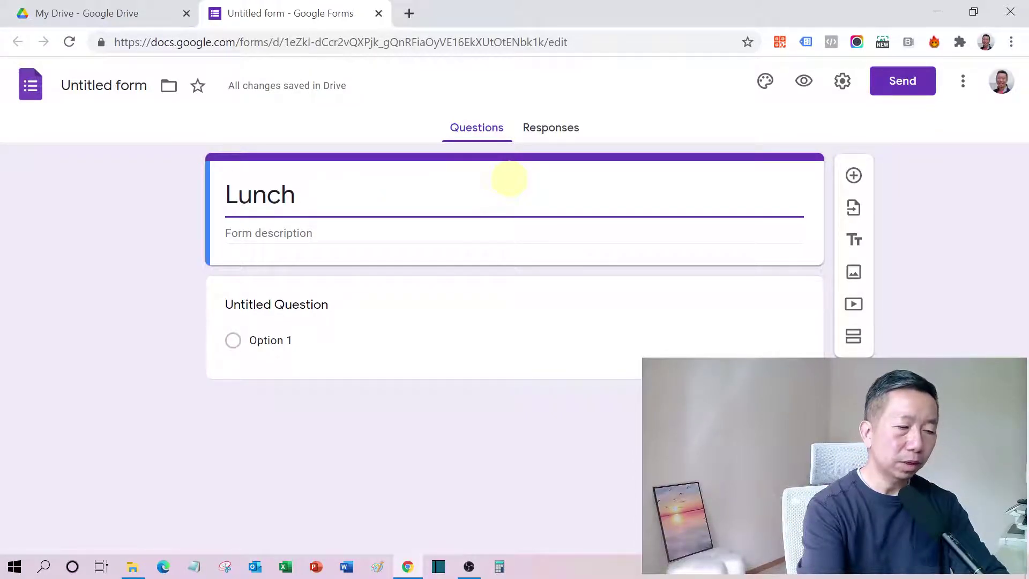
{"action": "type", "text": " Registration"}
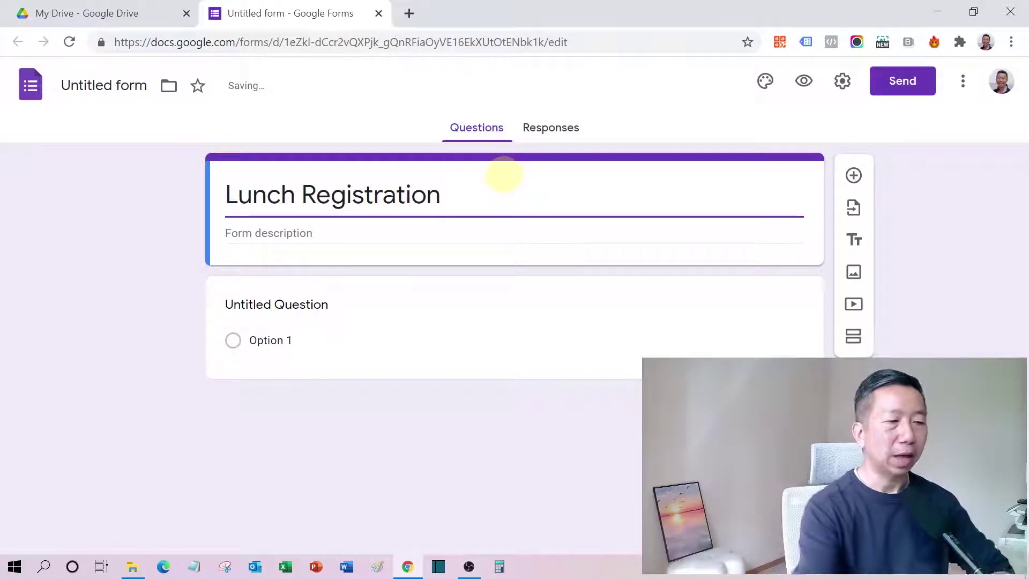
{"action": "left_click", "coordinate": [126, 281]}
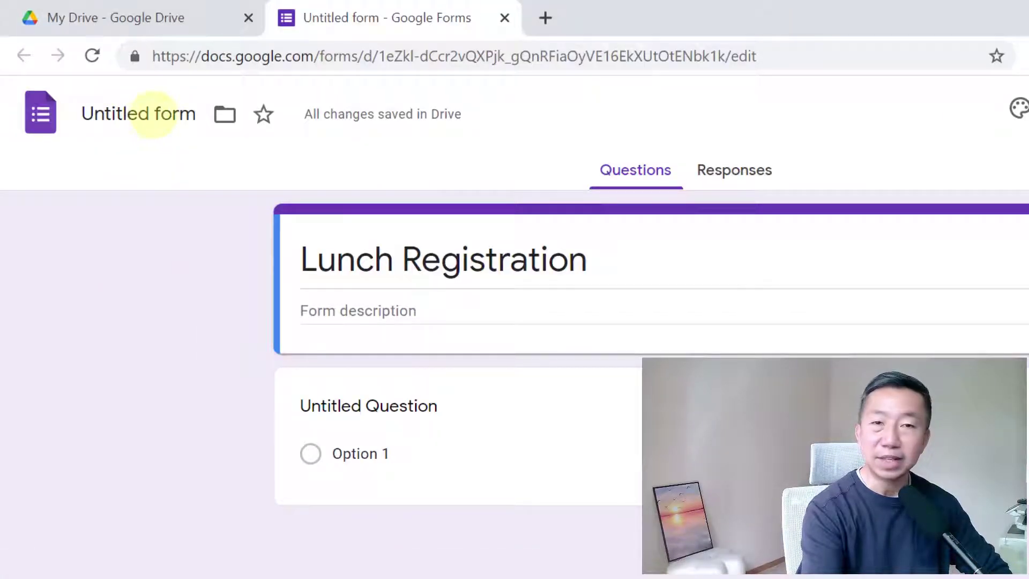
{"action": "left_click", "coordinate": [154, 114]}
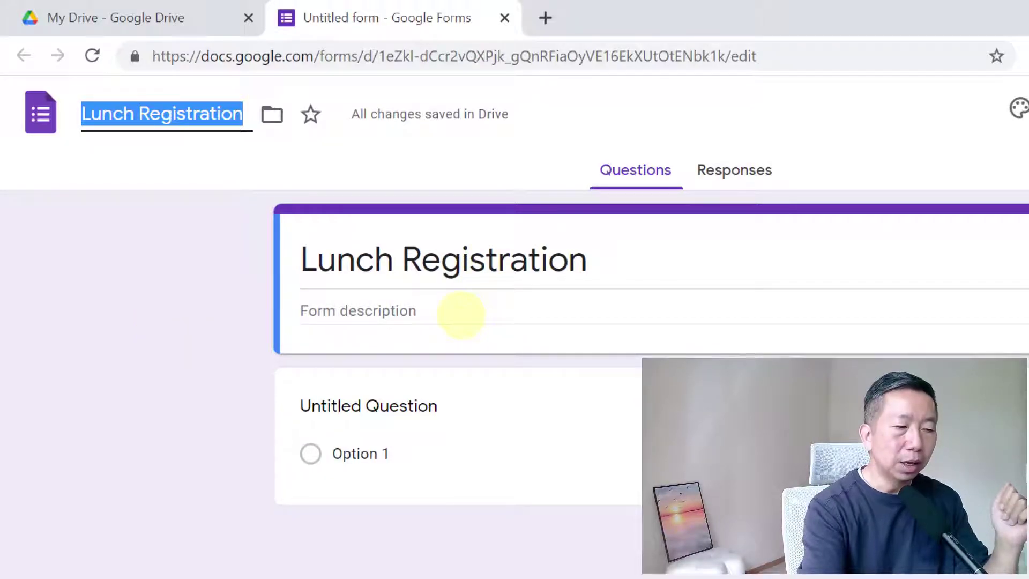
- Start the form description 'This is a wonderful lunch or…' naming the organiser
{"action": "left_click", "coordinate": [461, 313]}
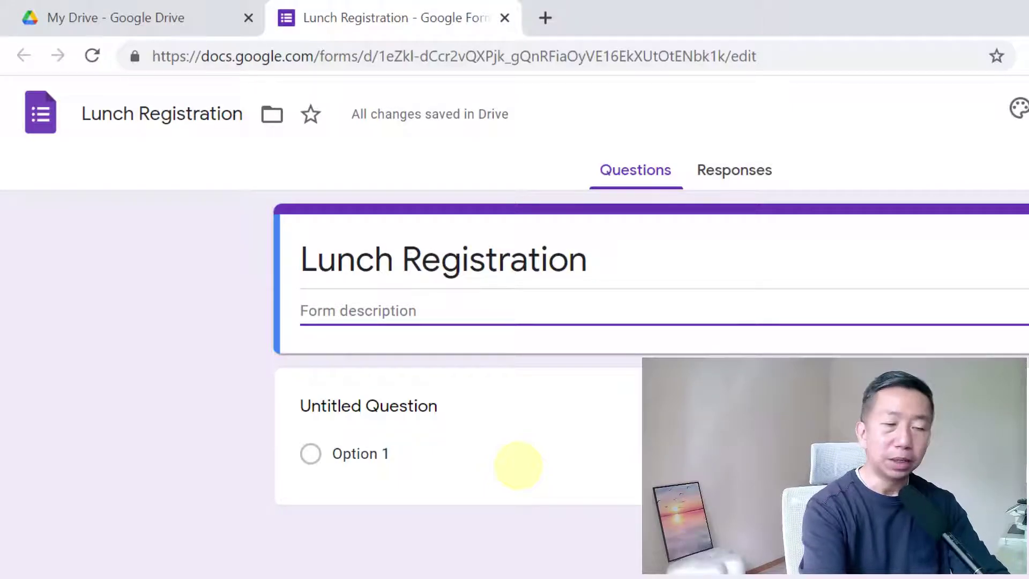
{"action": "type", "text": "Th"}
{"action": "type", "text": "is is a wonderful lunch or"}
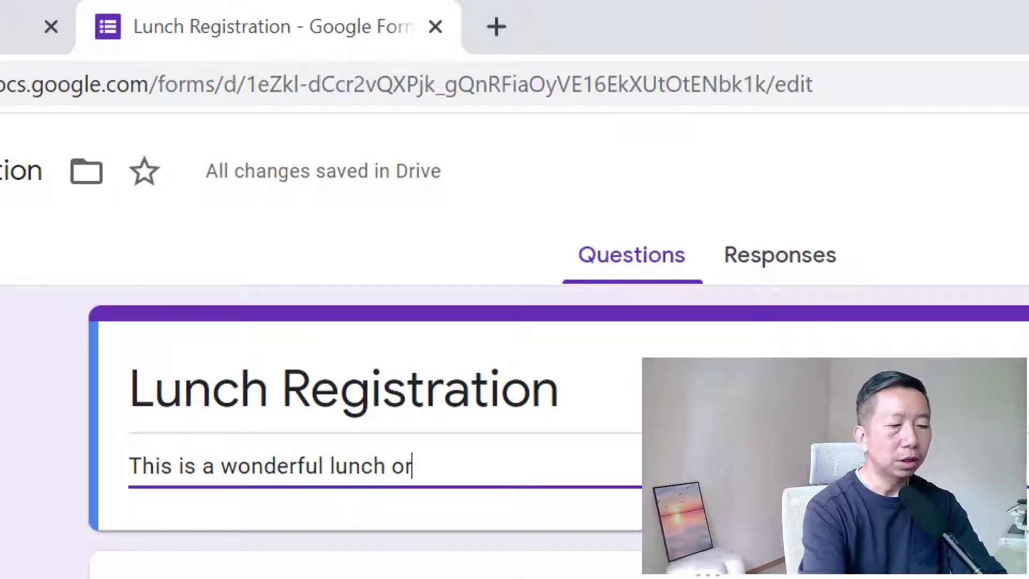
{"action": "type", "text": "ganised"}
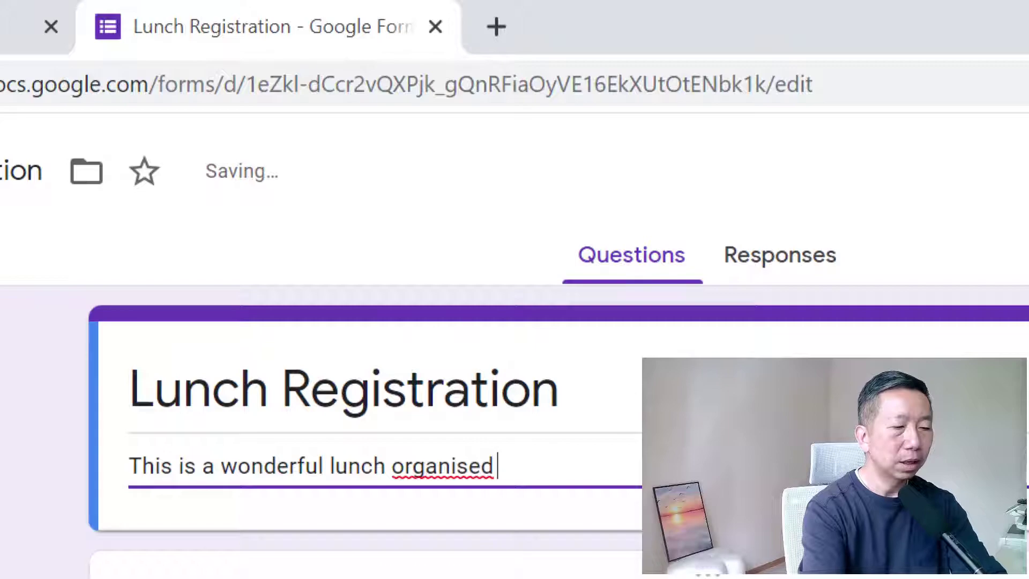
{"action": "type", "text": "Matthew"}
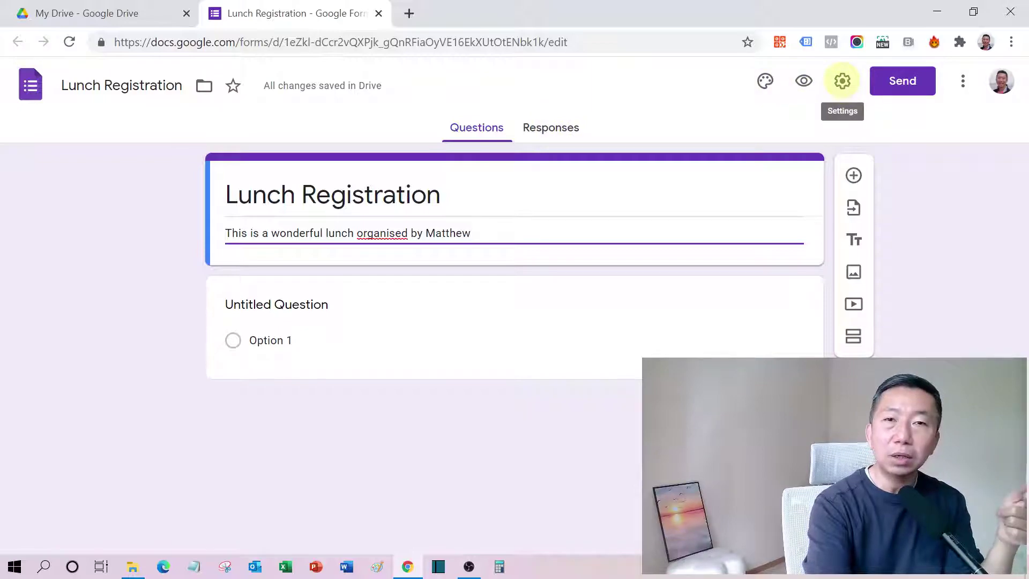
- Turn on email address collection and response receipts sent when the respondent requests them
{"action": "left_click", "coordinate": [842, 80]}
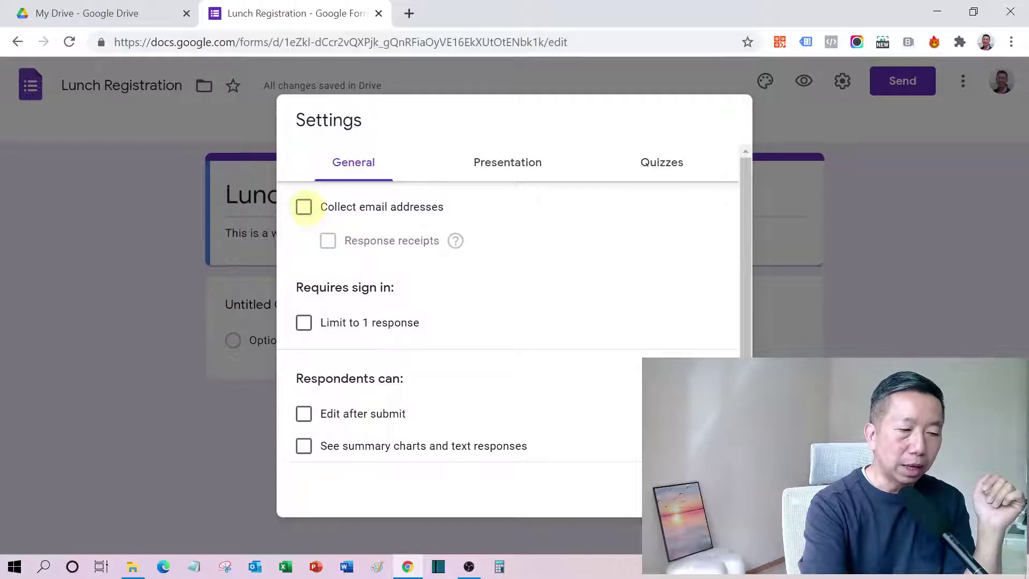
{"action": "left_click", "coordinate": [304, 206]}
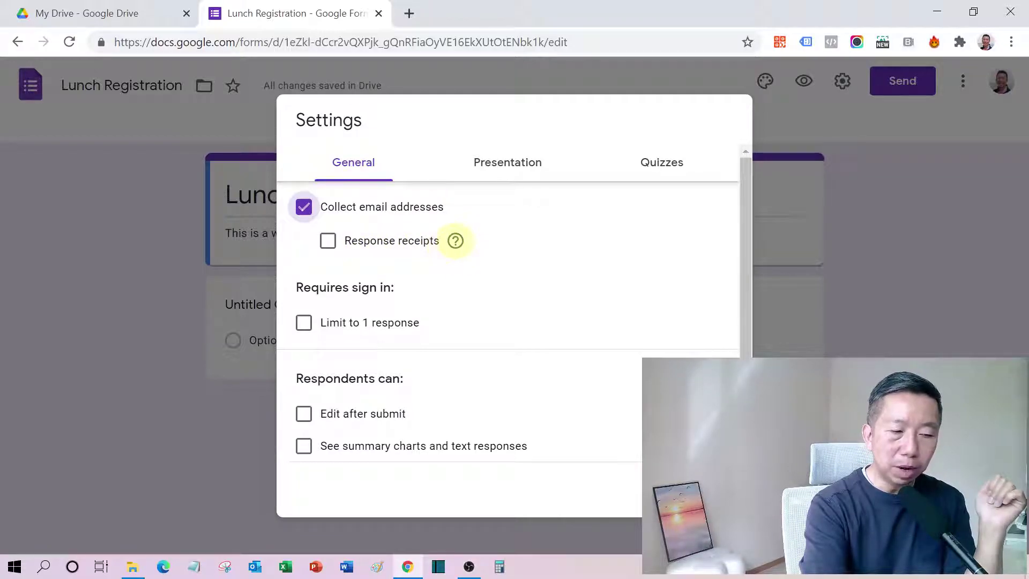
{"action": "left_click", "coordinate": [455, 240]}
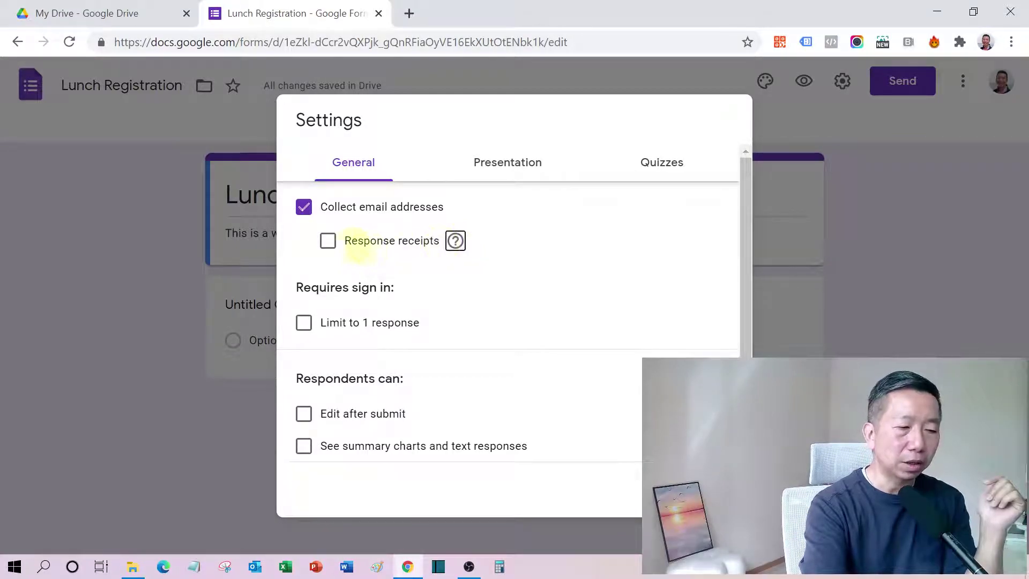
{"action": "left_click", "coordinate": [328, 241]}
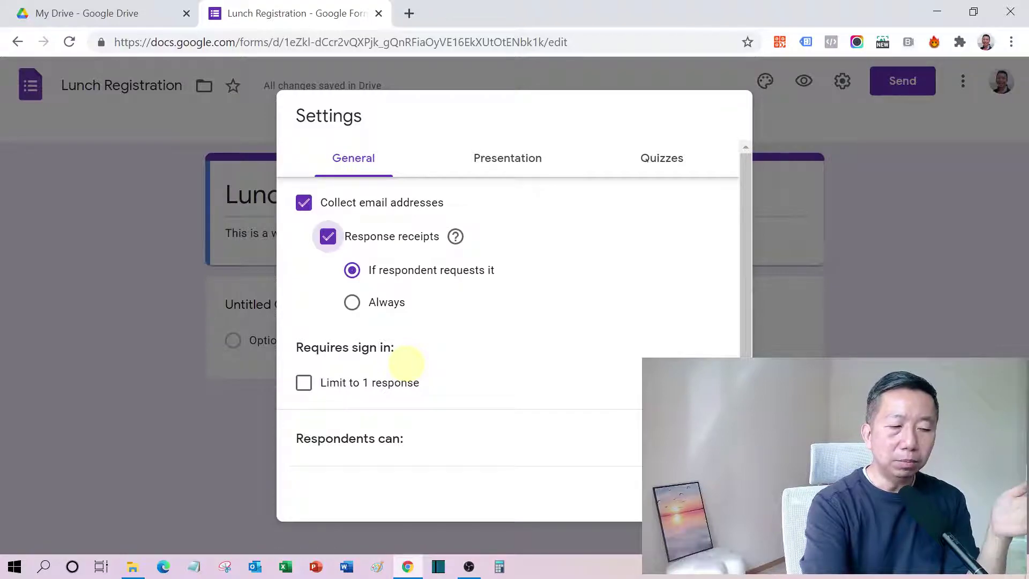
- Limit the form to one response per respondent and close the settings
{"action": "scroll", "coordinate": [443, 346], "scroll_direction": "down", "scroll_amount": 2}
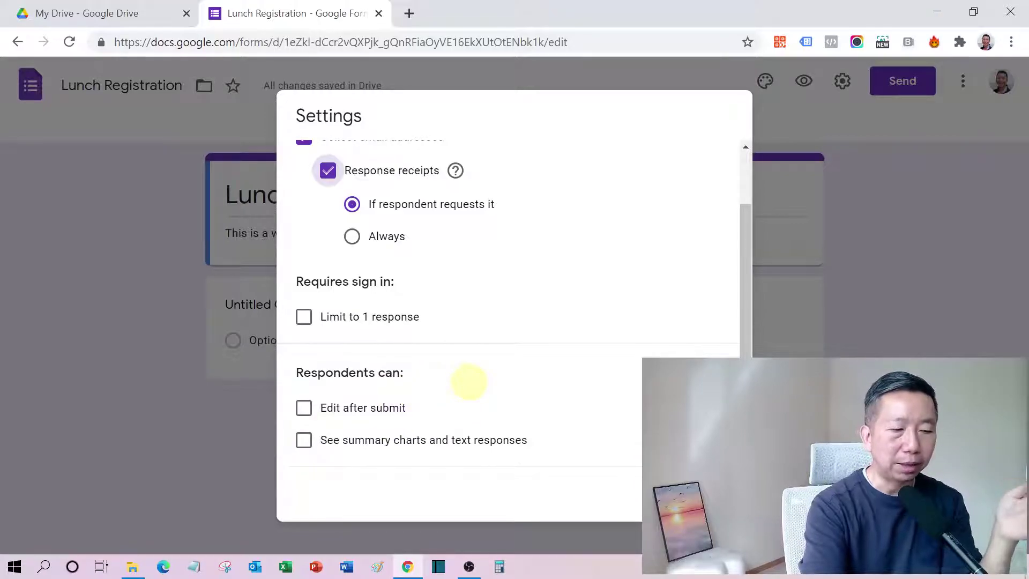
{"action": "scroll", "coordinate": [469, 381], "scroll_direction": "up", "scroll_amount": 2}
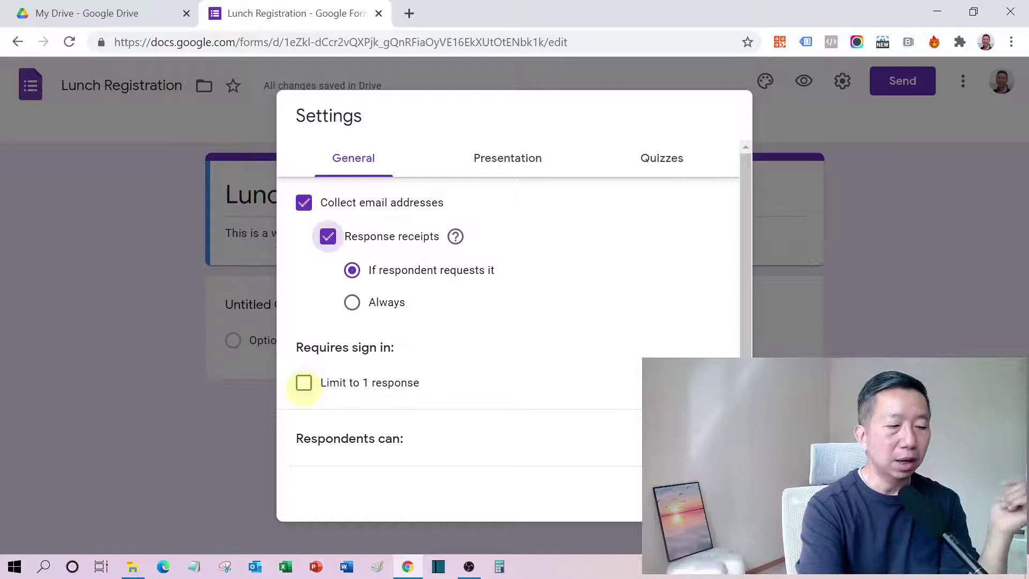
{"action": "left_click", "coordinate": [303, 383]}
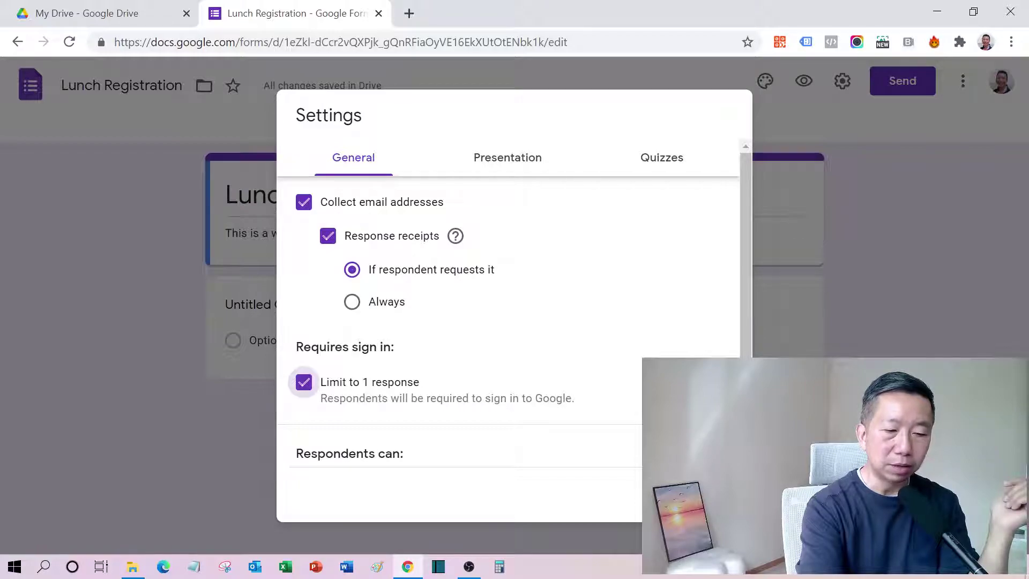
{"action": "key", "text": "Escape"}
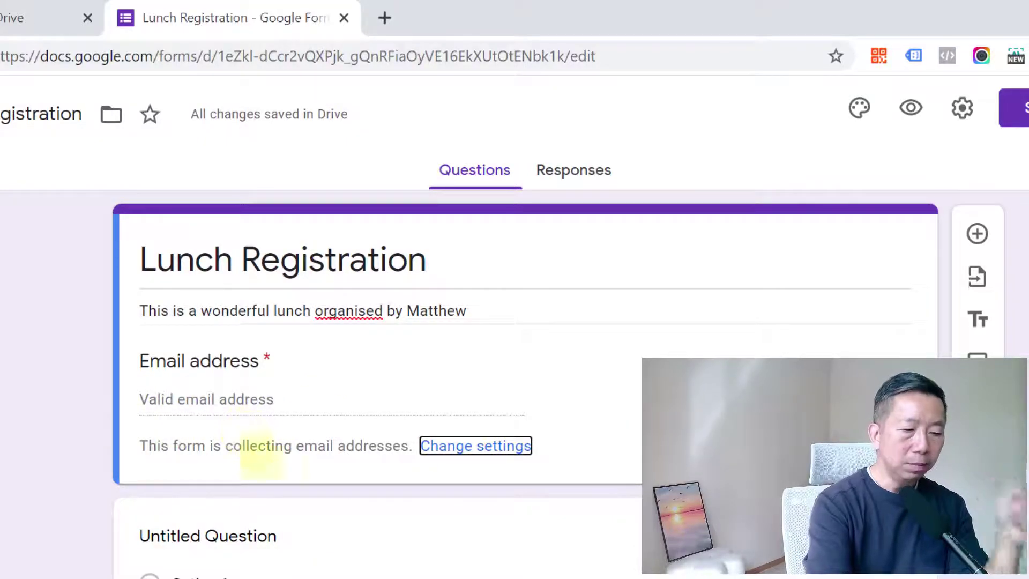
{"action": "mouse_move", "coordinate": [172, 547]}
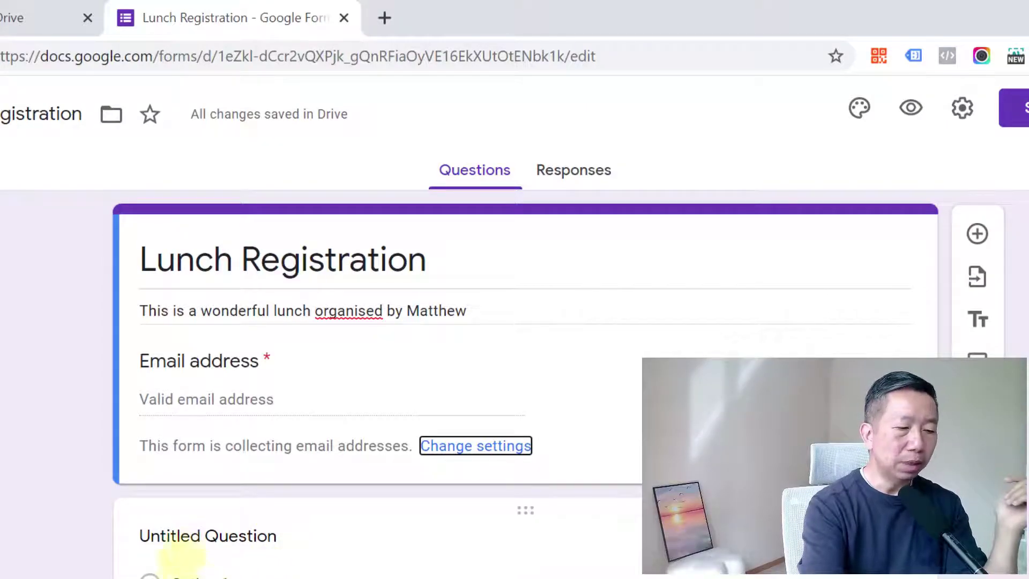
- Make the first question a required short-answer field titled 'Name'
{"action": "left_click", "coordinate": [188, 536]}
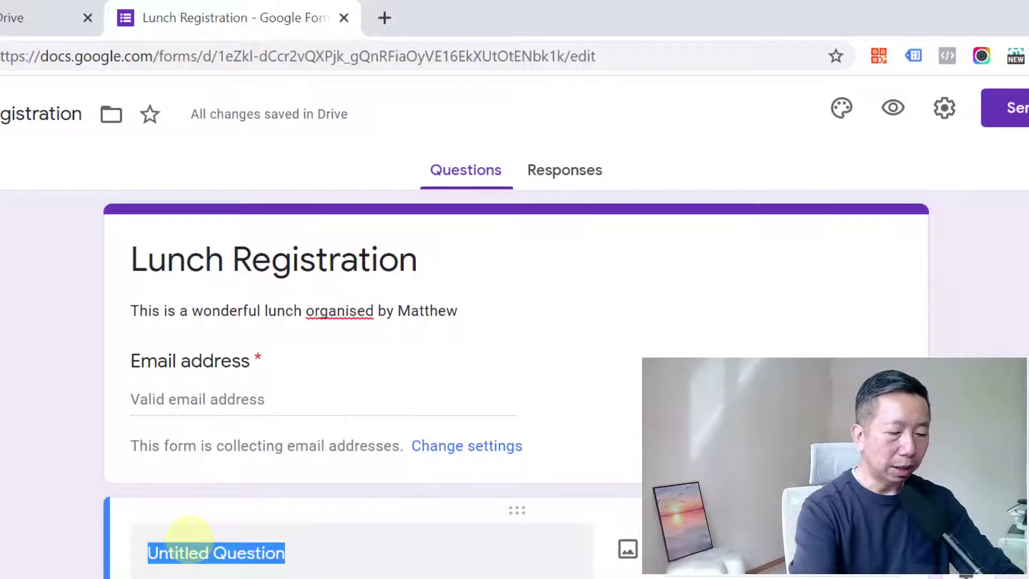
{"action": "type", "text": "N"}
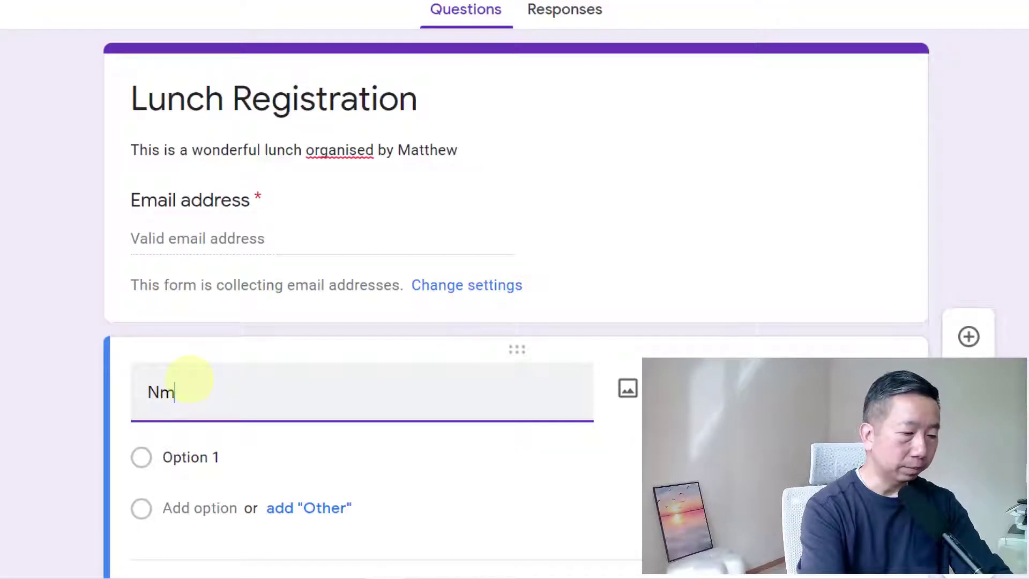
{"action": "key", "text": "BackSpace"}
{"action": "type", "text": "ame"}
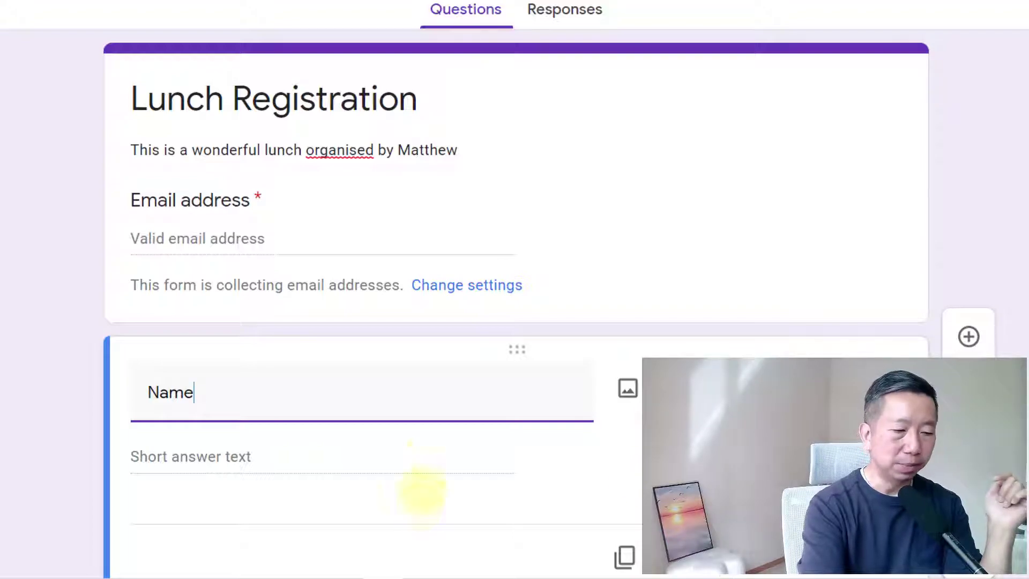
{"action": "scroll", "coordinate": [436, 434], "scroll_direction": "down", "scroll_amount": 1}
{"action": "scroll", "coordinate": [436, 434], "scroll_direction": "down", "scroll_amount": 1}
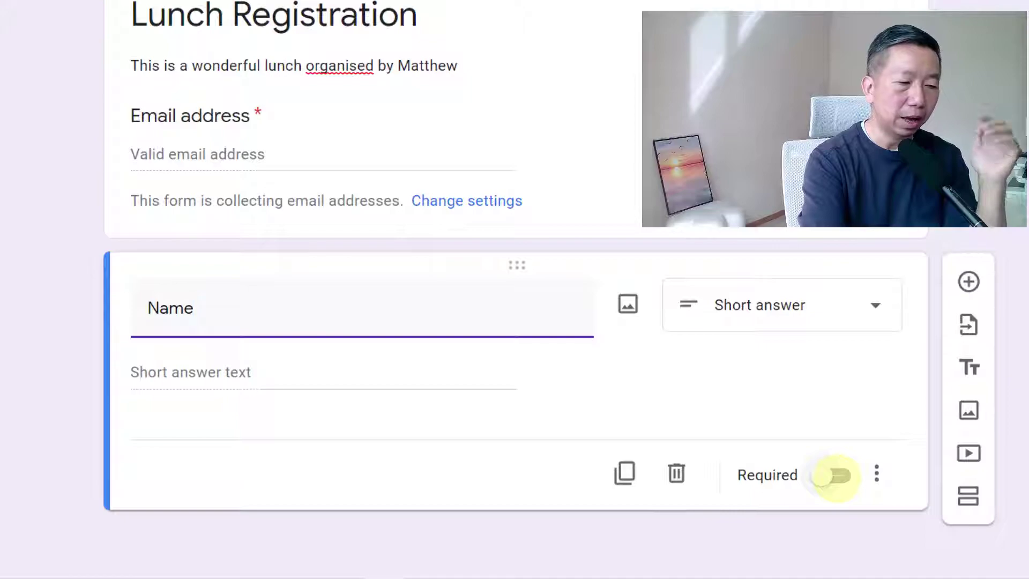
{"action": "left_click", "coordinate": [835, 475]}
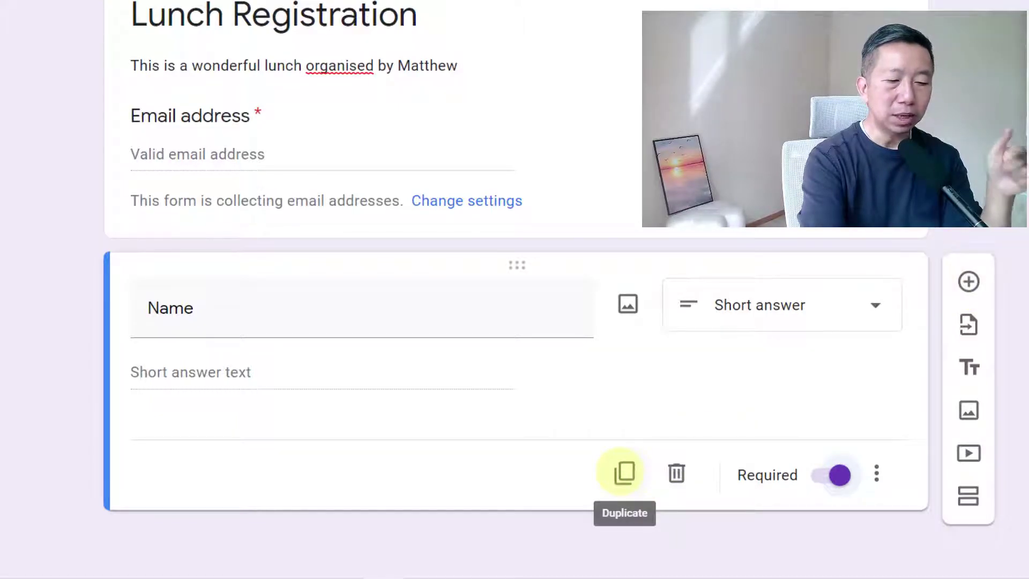
- Duplicate the Name question and retitle the copy 'Mobile No.'
{"action": "left_click", "coordinate": [625, 473]}
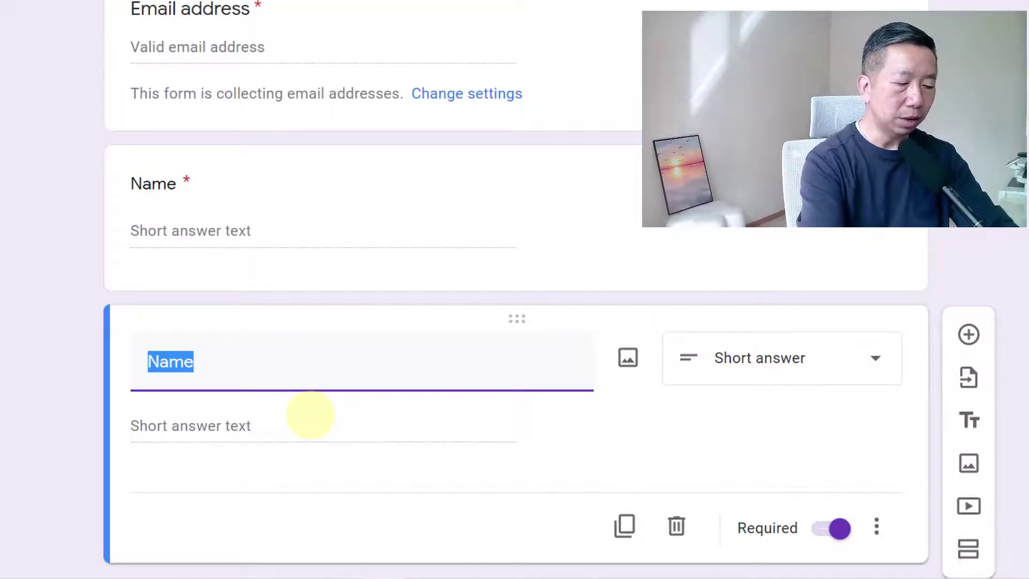
{"action": "type", "text": "Mobile"}
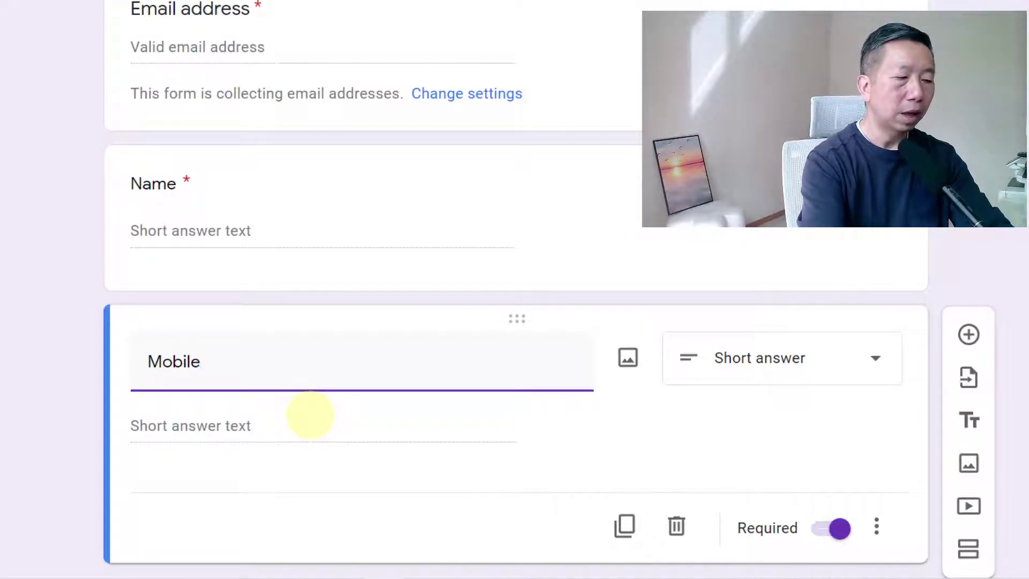
{"action": "type", "text": " No."}
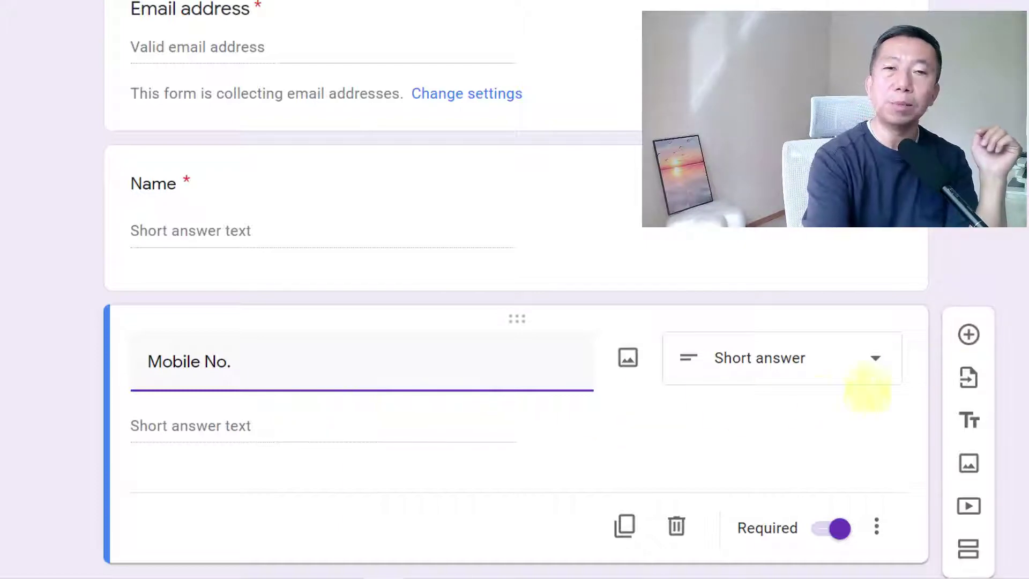
{"action": "left_click", "coordinate": [801, 453]}
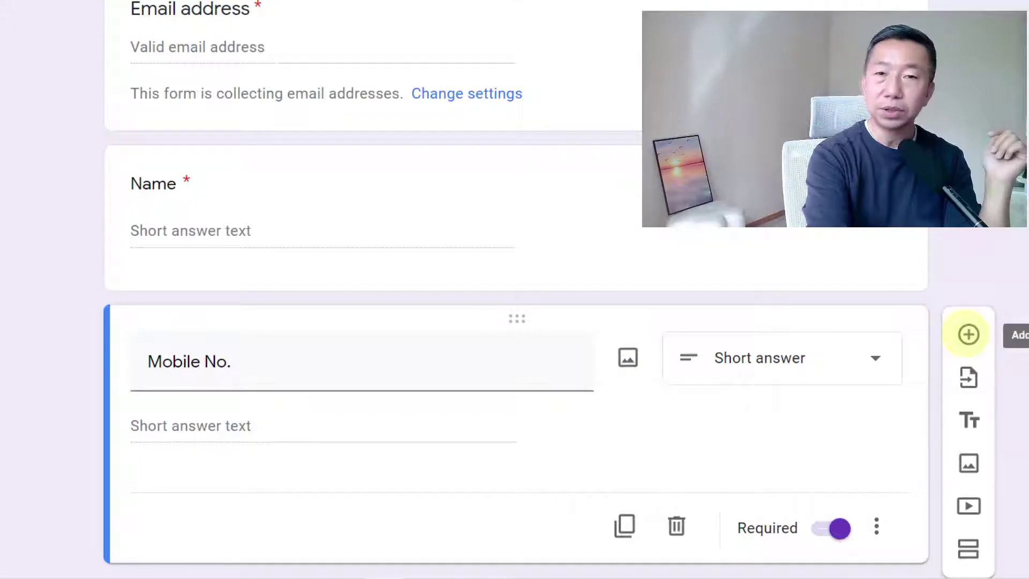
- Add a new multiple-choice question titled 'Dish' after Mobile No
{"action": "left_click", "coordinate": [968, 334]}
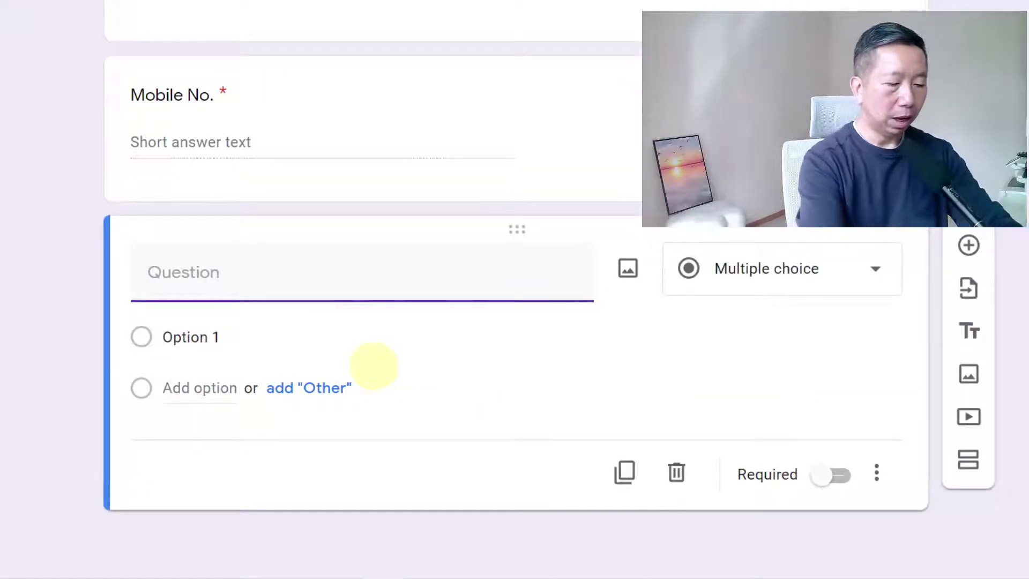
{"action": "type", "text": "Dis"}
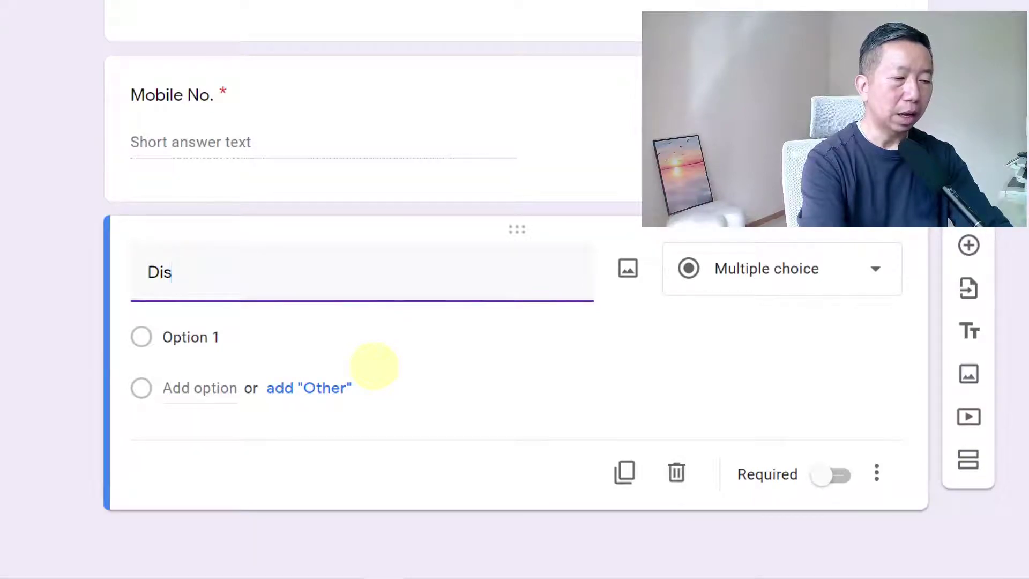
{"action": "type", "text": "h"}
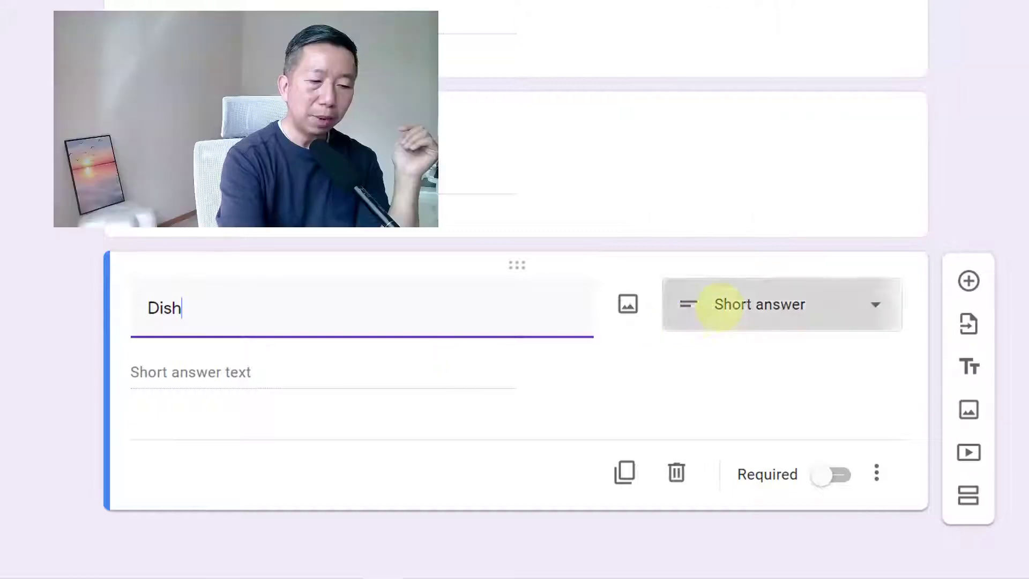
{"action": "left_click", "coordinate": [719, 303]}
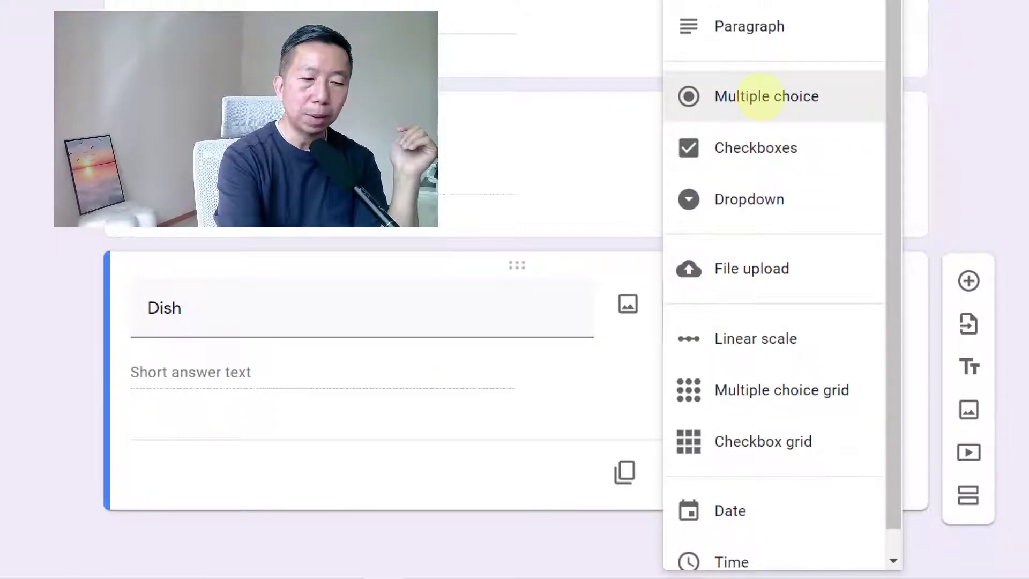
{"action": "left_click", "coordinate": [761, 97]}
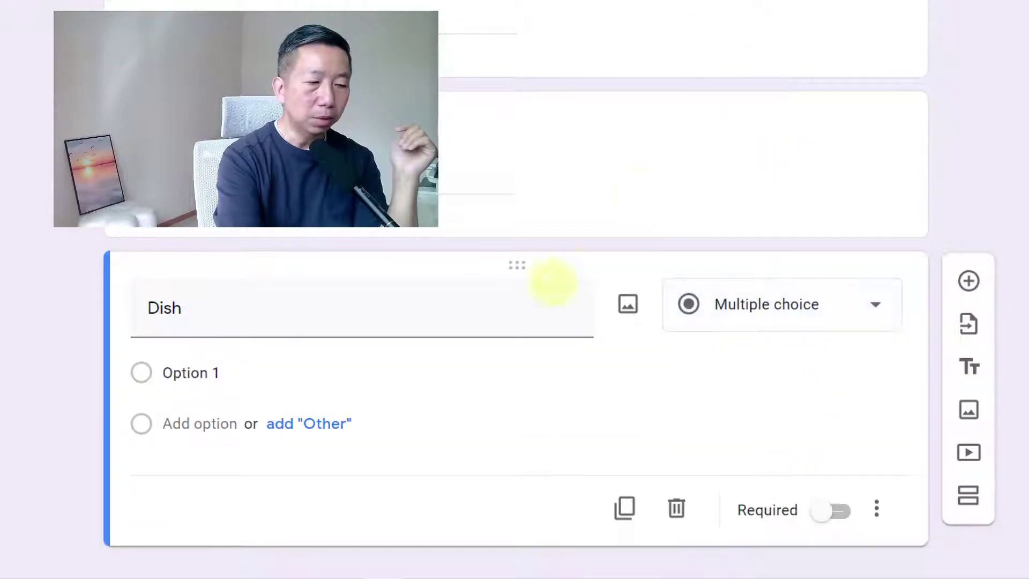
- Give Dish the options Sandwich, Noodle, Rice and an Other choice
{"action": "left_click", "coordinate": [210, 368]}
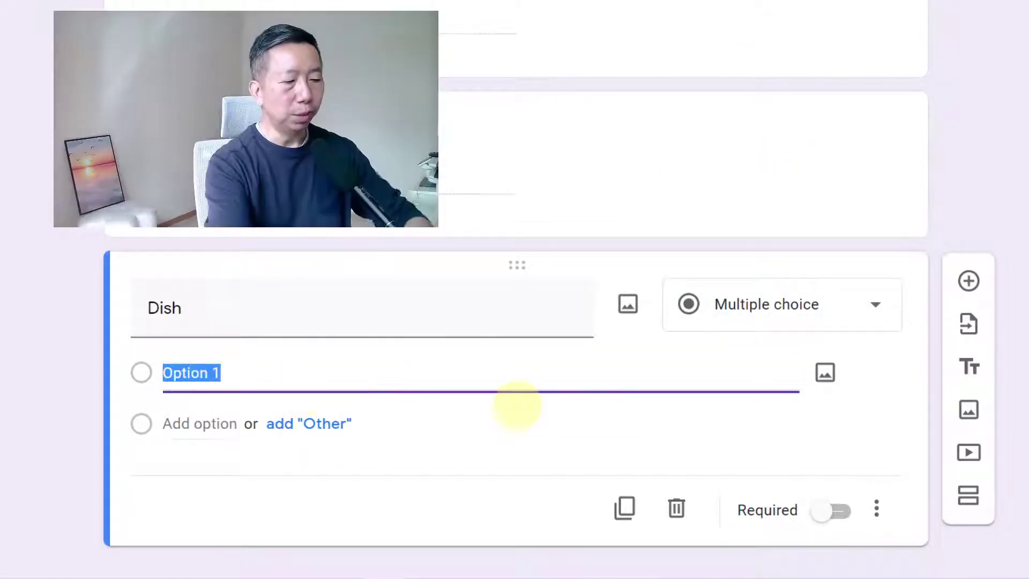
{"action": "type", "text": "Sandwich"}
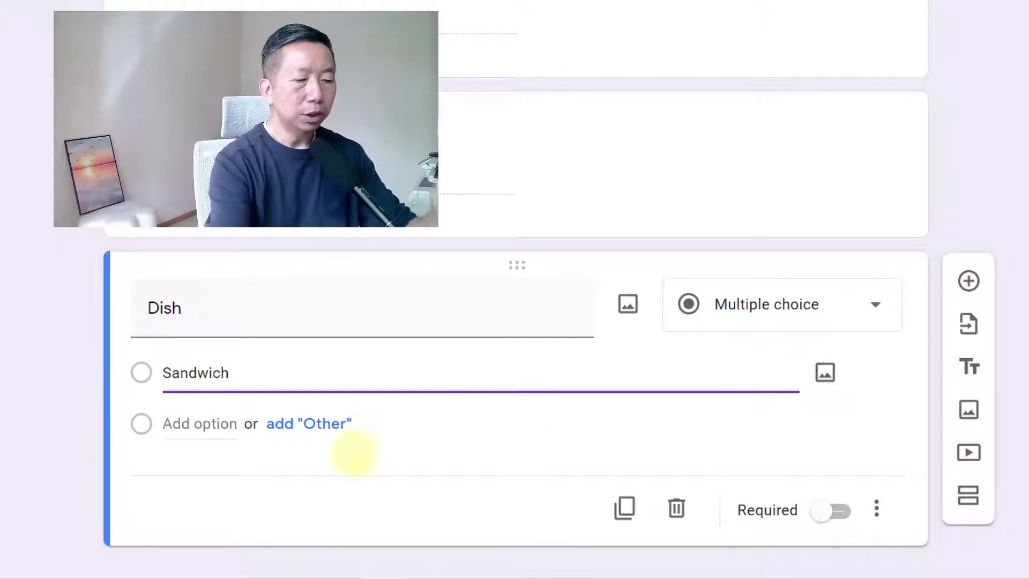
{"action": "left_click", "coordinate": [178, 424]}
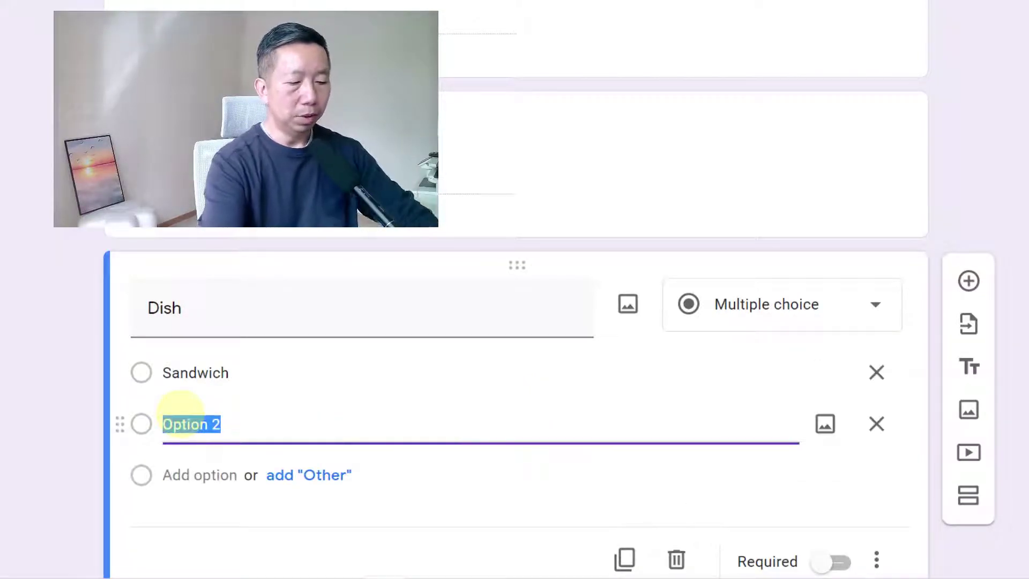
{"action": "type", "text": "Noo"}
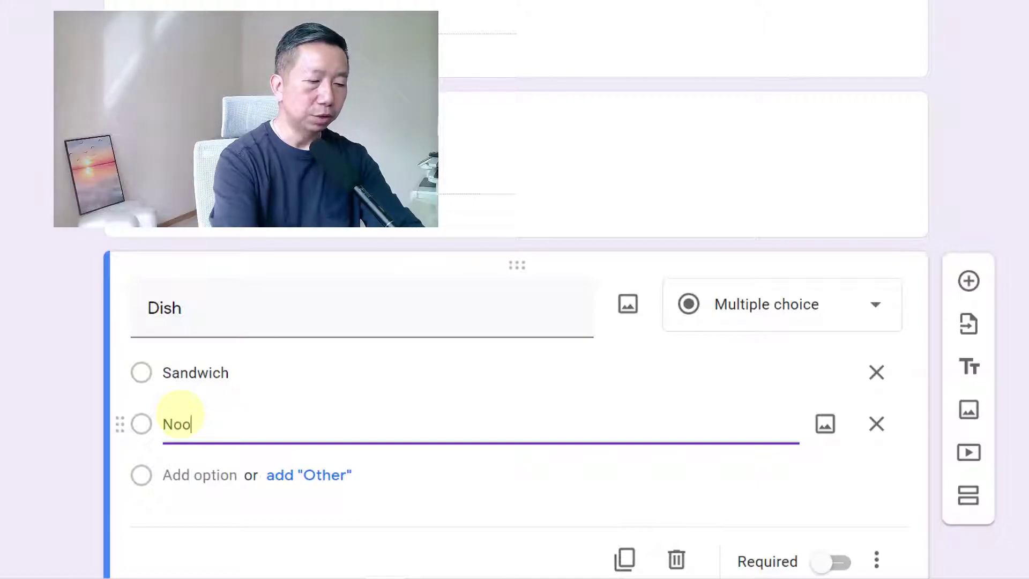
{"action": "type", "text": "dle"}
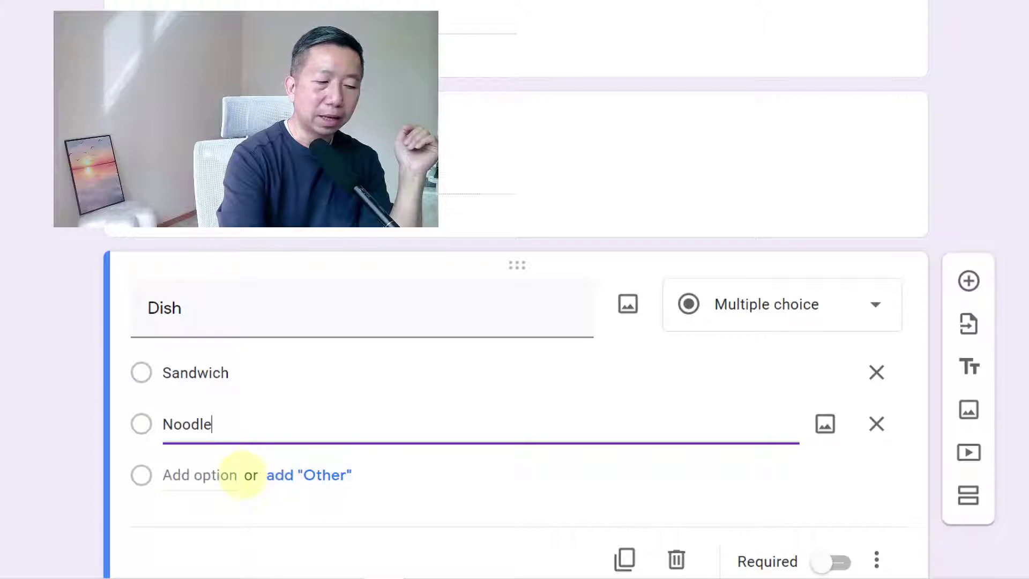
{"action": "left_click", "coordinate": [278, 476]}
{"action": "scroll", "coordinate": [292, 432], "scroll_direction": "down", "scroll_amount": 2}
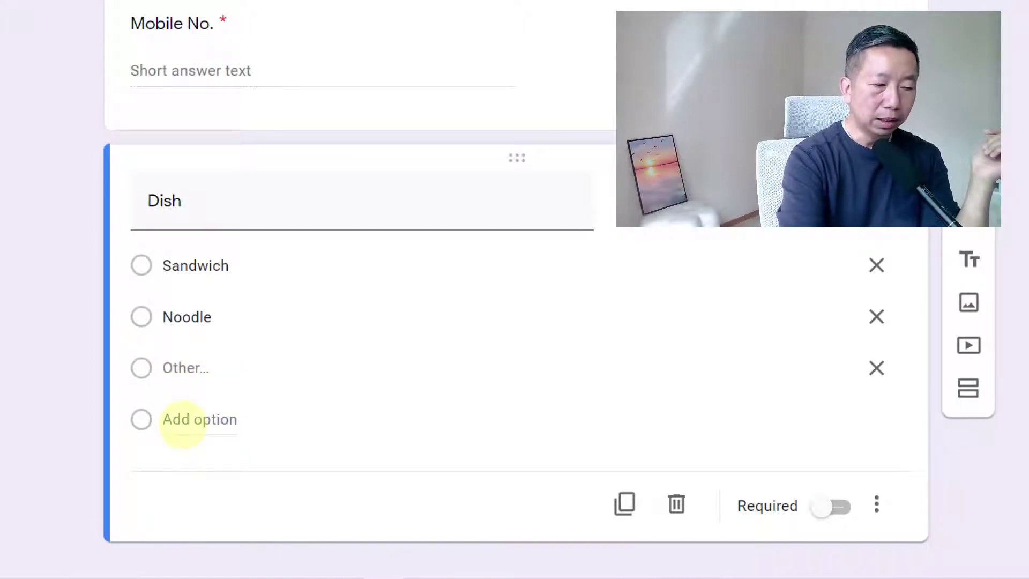
{"action": "left_click", "coordinate": [183, 420]}
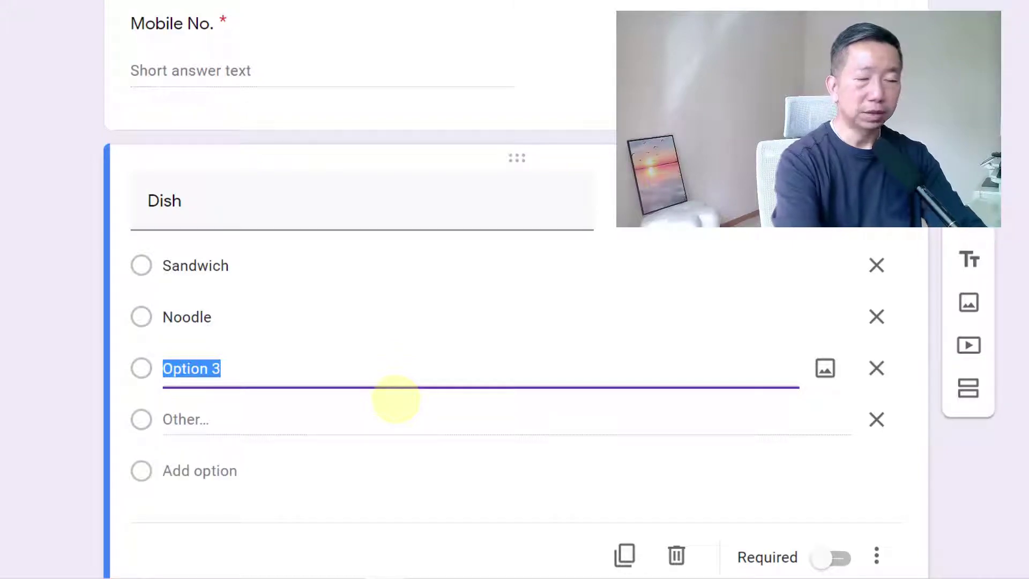
{"action": "type", "text": "Ric"}
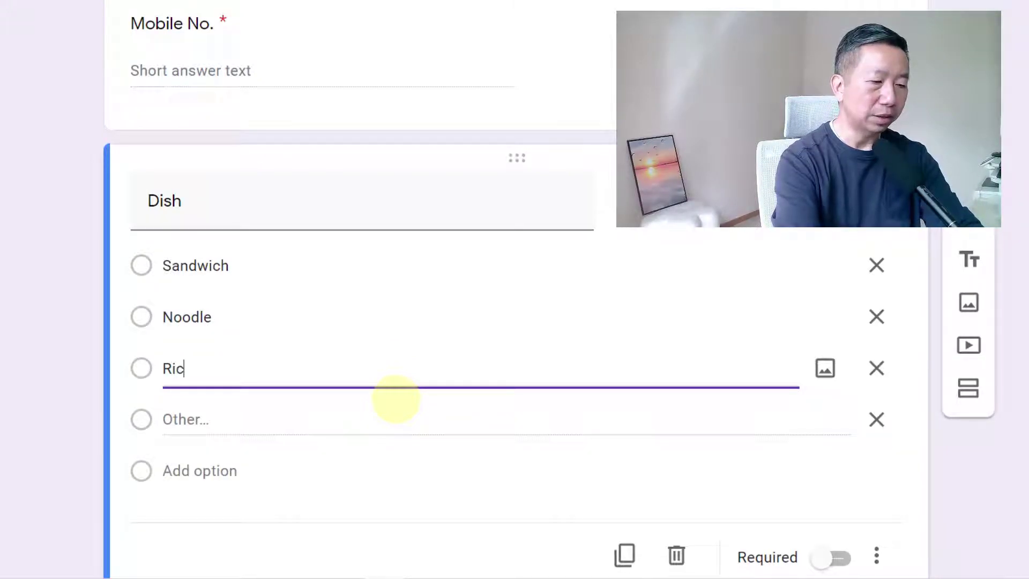
{"action": "type", "text": "e"}
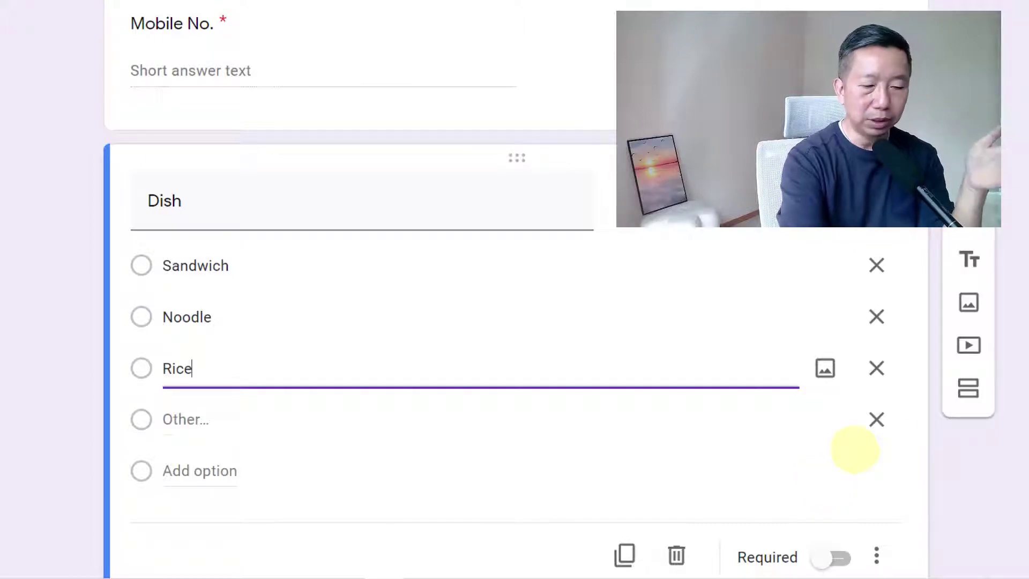
{"action": "scroll", "coordinate": [857, 450], "scroll_direction": "down", "scroll_amount": 2}
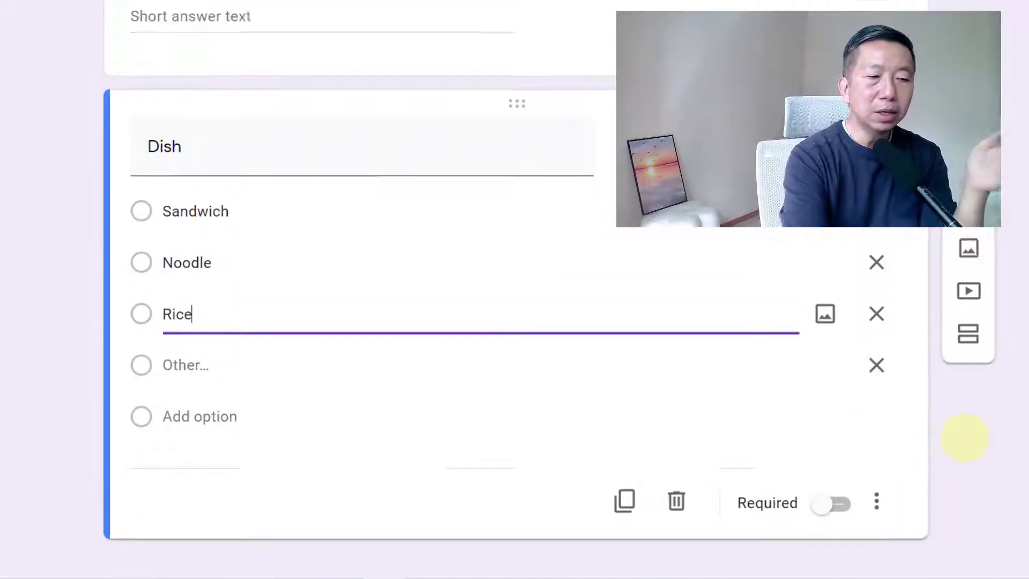
{"action": "scroll", "coordinate": [962, 439], "scroll_direction": "up", "scroll_amount": 10}
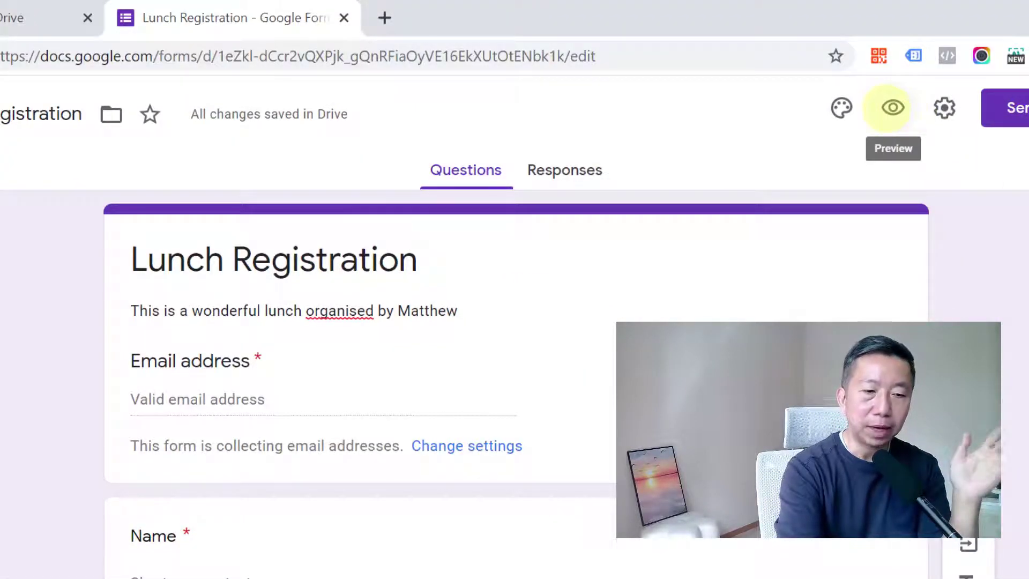
- In the form preview, choose Other as the dish and request an emailed copy of responses
{"action": "left_click", "coordinate": [892, 108]}
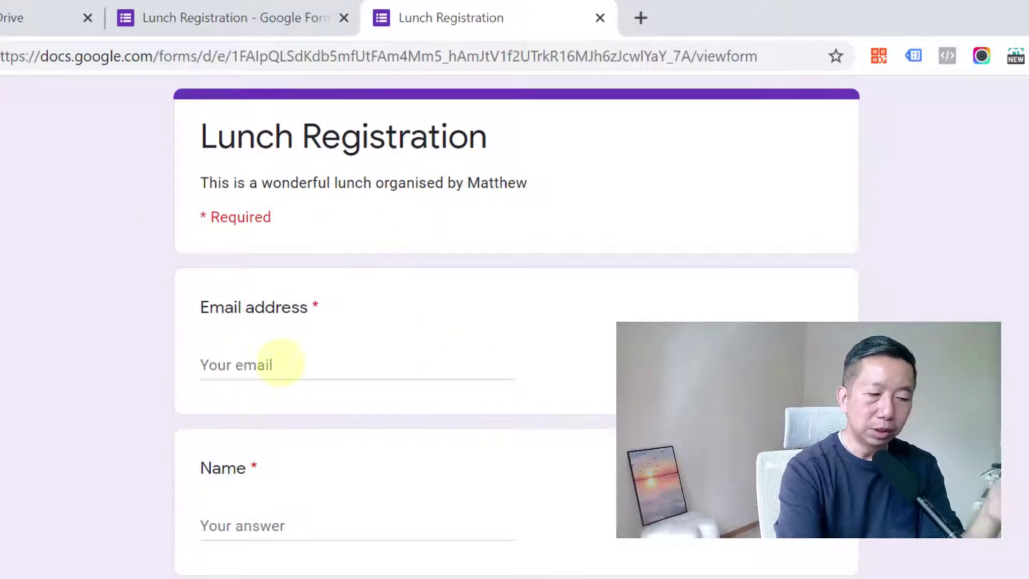
{"action": "scroll", "coordinate": [354, 536], "scroll_direction": "down", "scroll_amount": 4}
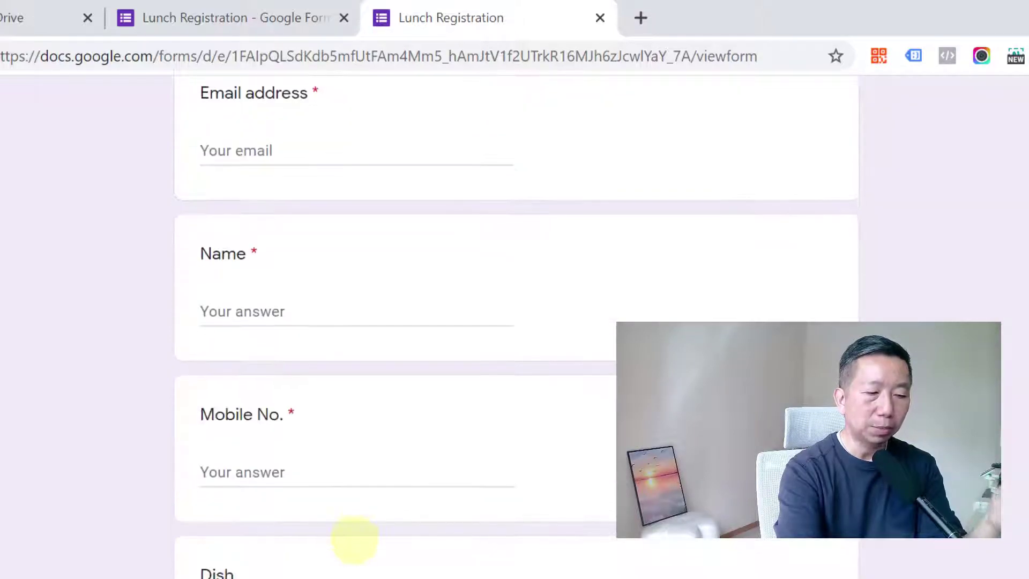
{"action": "scroll", "coordinate": [352, 489], "scroll_direction": "down", "scroll_amount": 2}
{"action": "scroll", "coordinate": [352, 489], "scroll_direction": "down", "scroll_amount": 2}
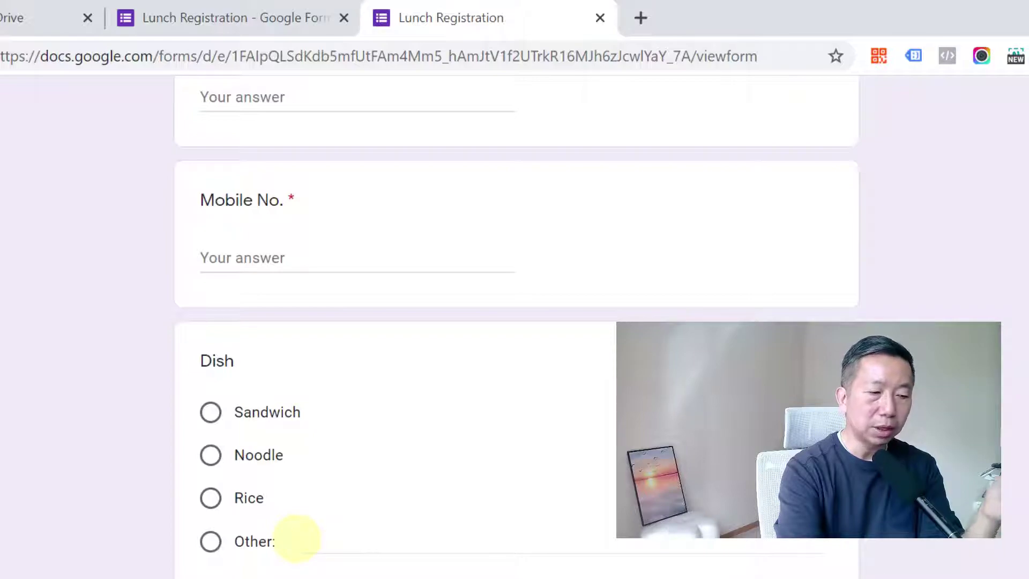
{"action": "left_click", "coordinate": [211, 542]}
{"action": "type", "text": "sushi"}
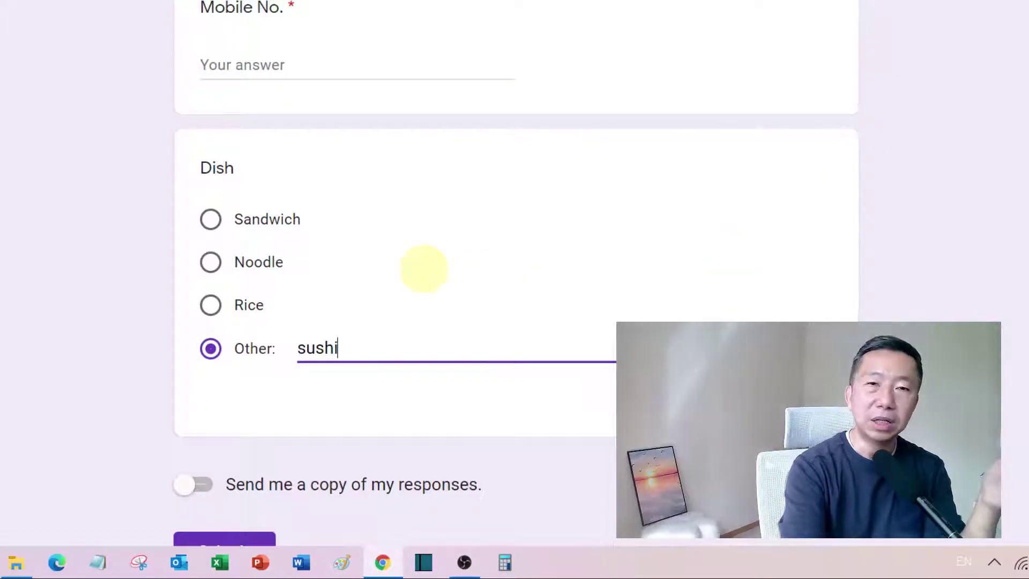
{"action": "scroll", "coordinate": [495, 225], "scroll_direction": "down", "scroll_amount": 1}
{"action": "scroll", "coordinate": [483, 252], "scroll_direction": "down", "scroll_amount": 3}
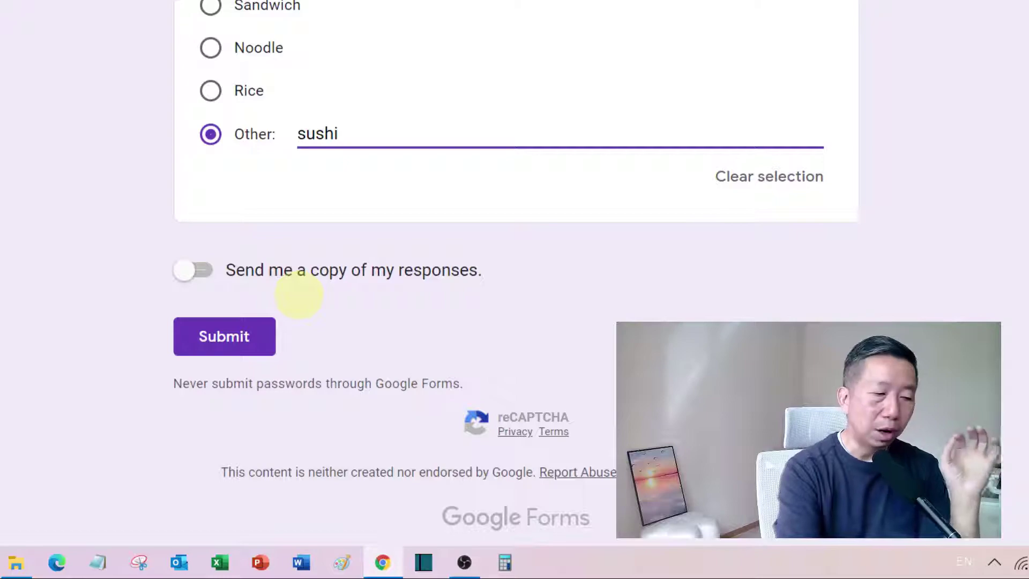
{"action": "left_click", "coordinate": [197, 270]}
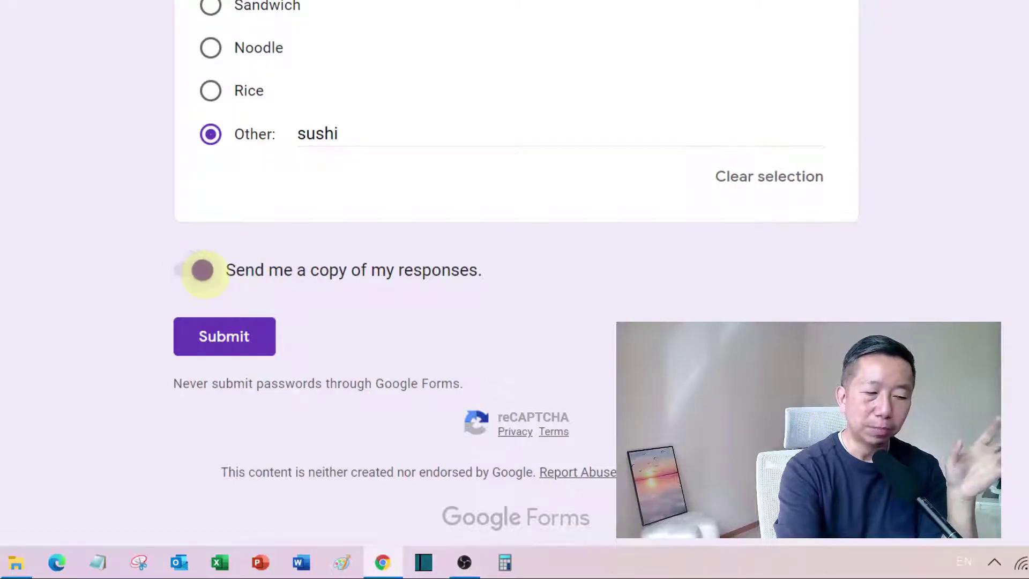
{"action": "scroll", "coordinate": [752, 269], "scroll_direction": "up", "scroll_amount": 10}
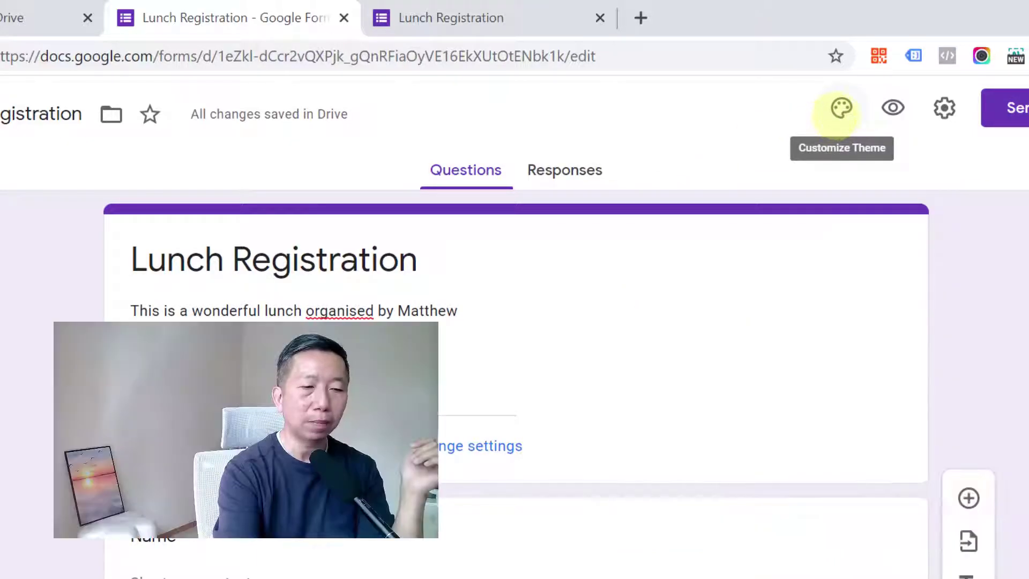
- Add the colourful candy picture from Themes as the header image, giving the form a yellow theme
{"action": "left_click", "coordinate": [841, 107]}
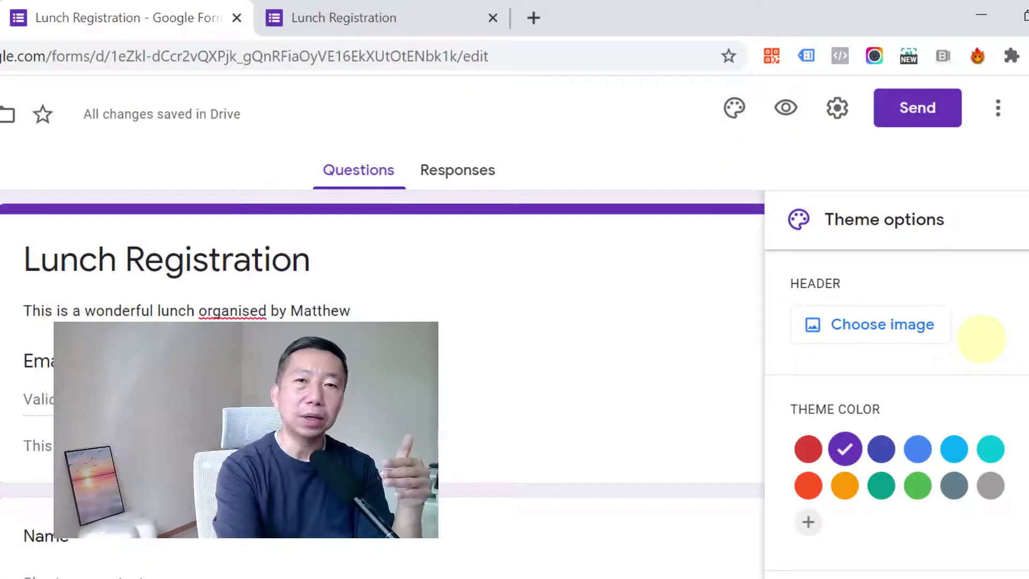
{"action": "left_click", "coordinate": [911, 324]}
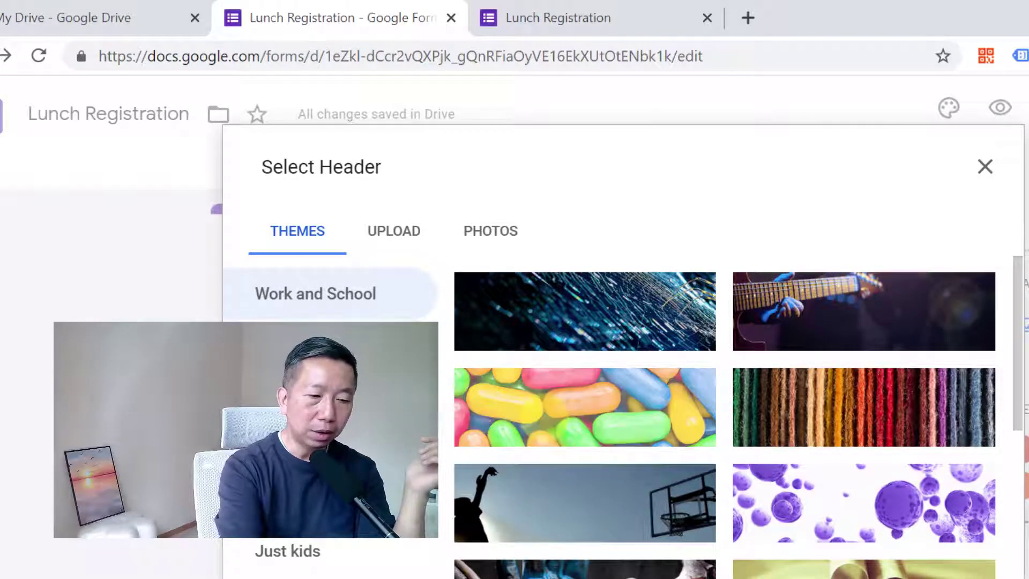
{"action": "scroll", "coordinate": [622, 385], "scroll_direction": "down", "scroll_amount": 2}
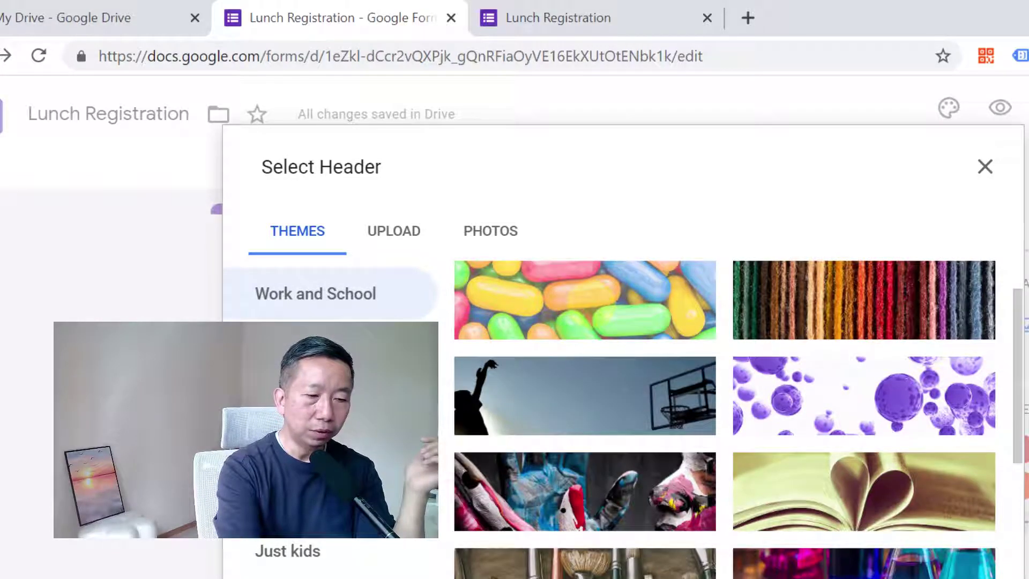
{"action": "left_click", "coordinate": [585, 301]}
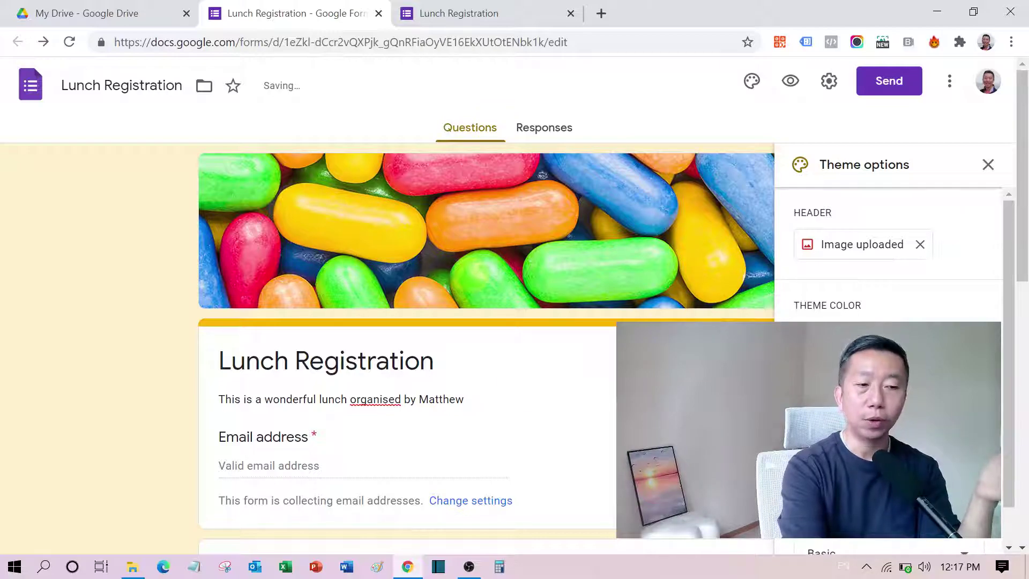
{"action": "left_click", "coordinate": [472, 13]}
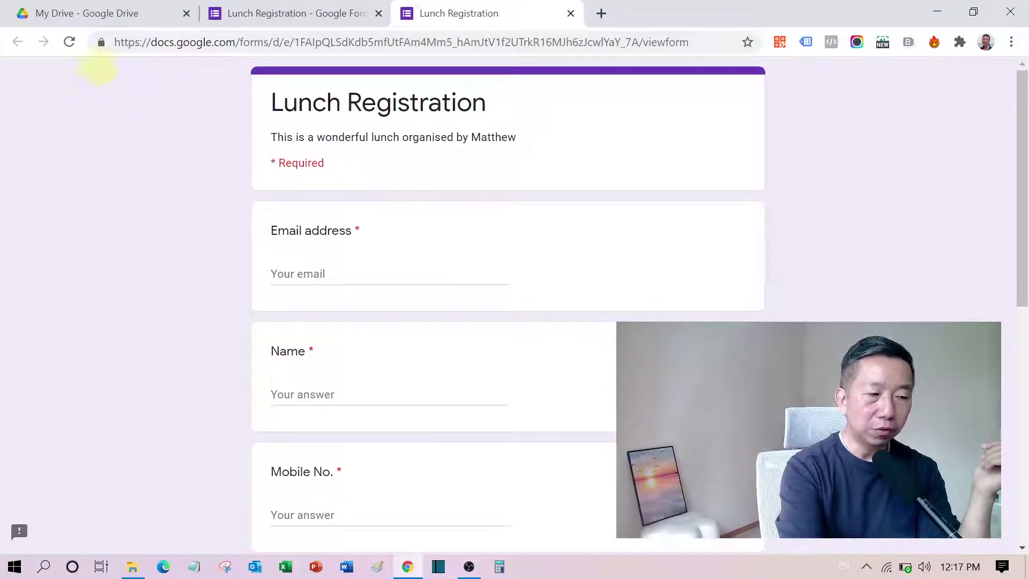
{"action": "left_click", "coordinate": [69, 42]}
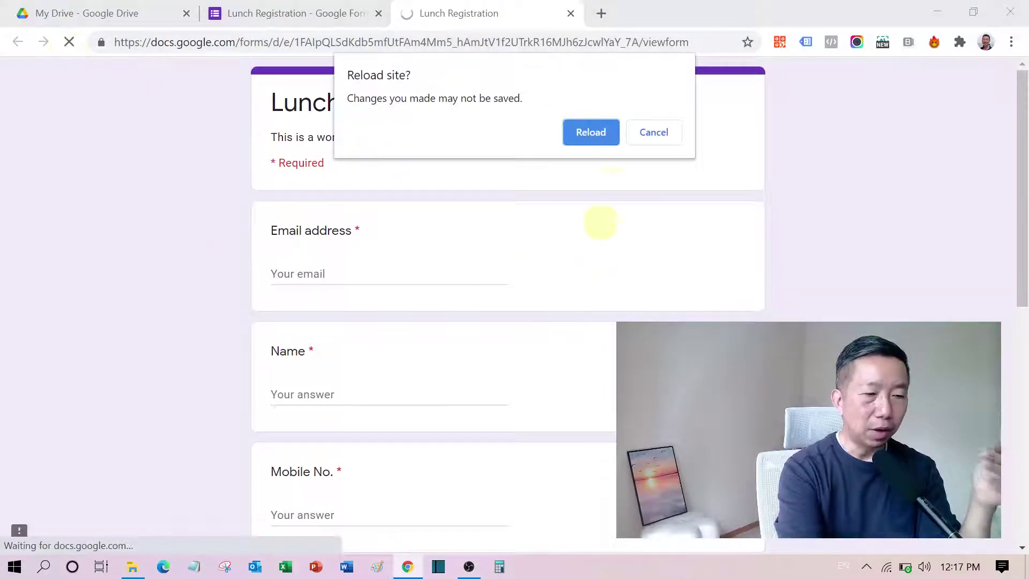
{"action": "left_click", "coordinate": [591, 132]}
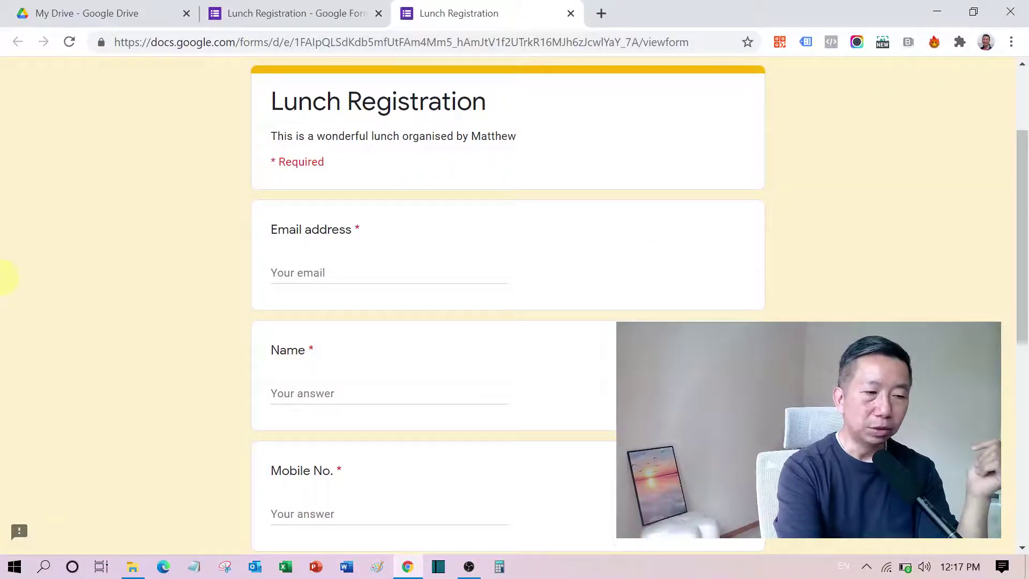
{"action": "scroll", "coordinate": [6, 278], "scroll_direction": "up", "scroll_amount": 3}
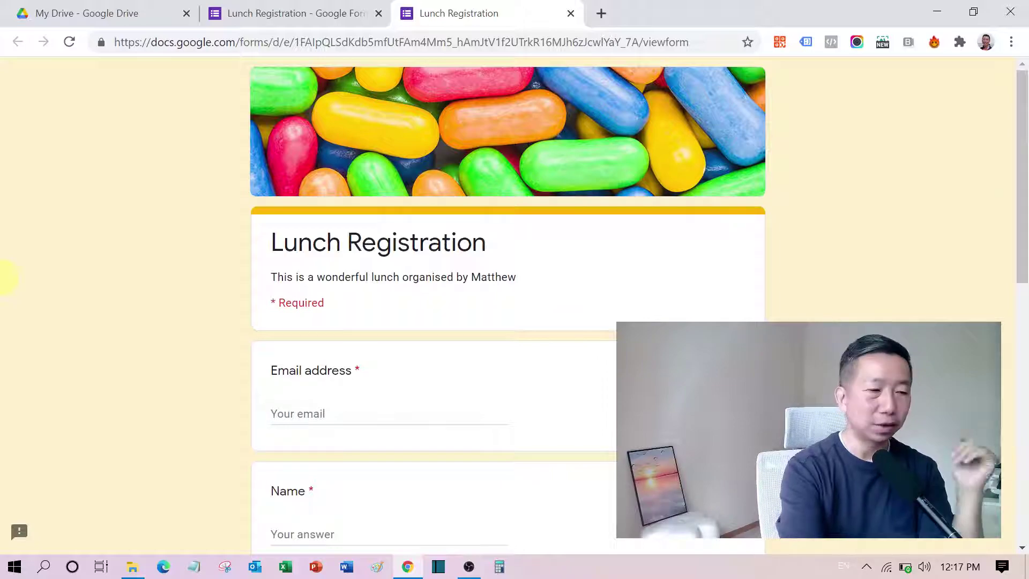
{"action": "left_click", "coordinate": [320, 13]}
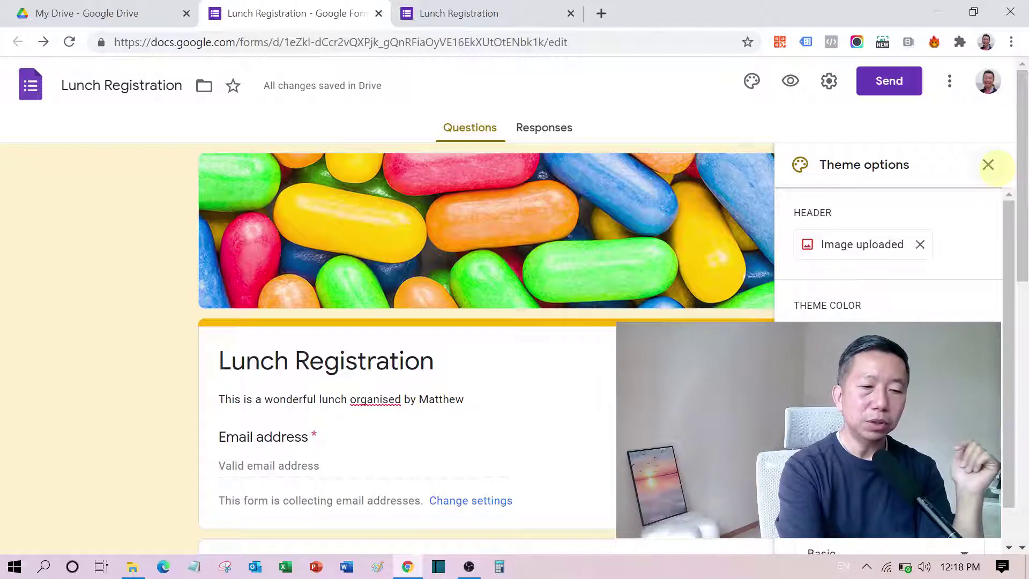
- Close the theme options and bring up the Send form dialog
{"action": "left_click", "coordinate": [988, 165]}
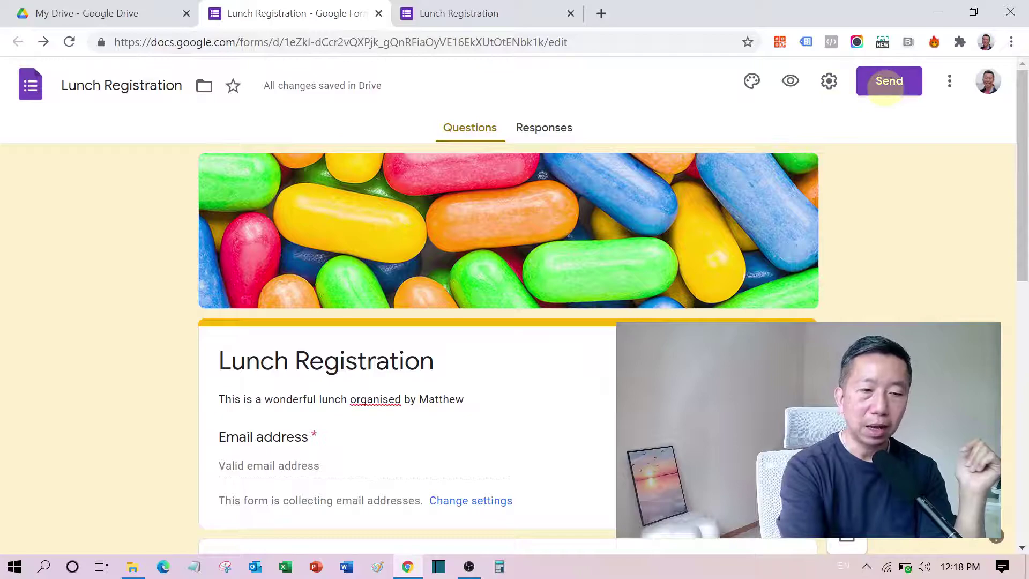
{"action": "left_click", "coordinate": [887, 83]}
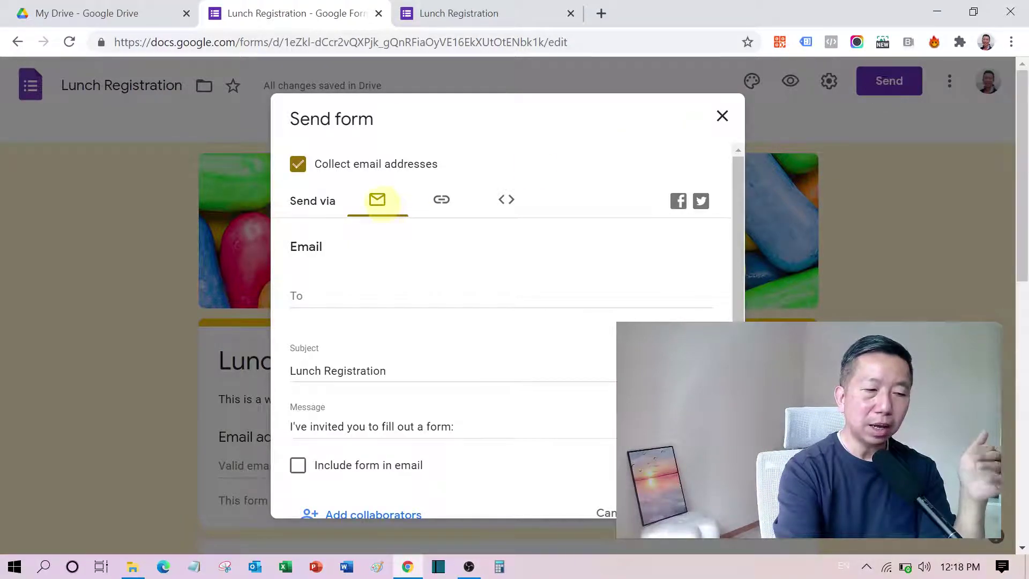
{"action": "left_click", "coordinate": [341, 297]}
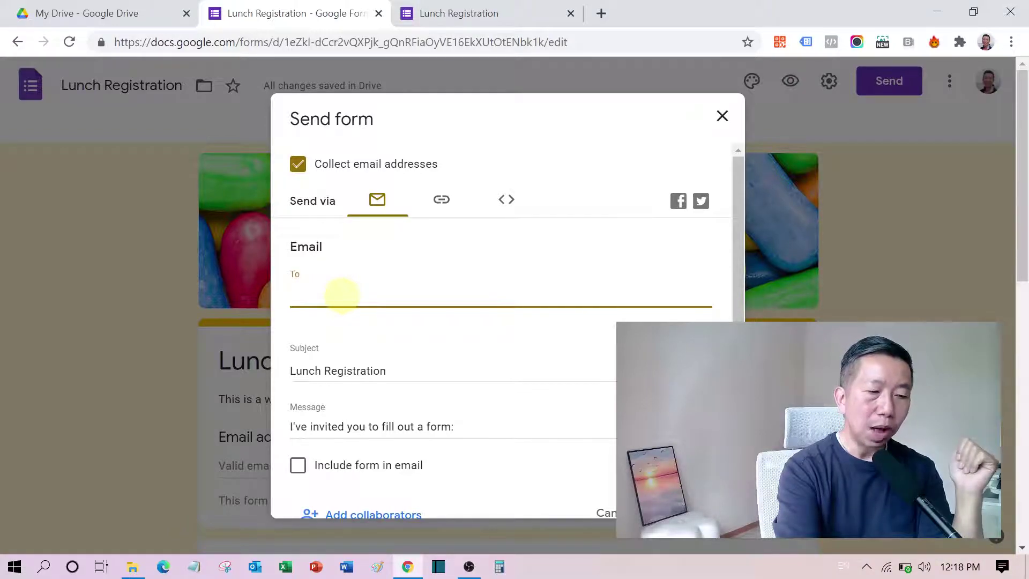
{"action": "scroll", "coordinate": [340, 293], "scroll_direction": "down", "scroll_amount": 1}
- Copy the form's link from the Link tab and shorten it to a forms.gle address
{"action": "left_click", "coordinate": [441, 172]}
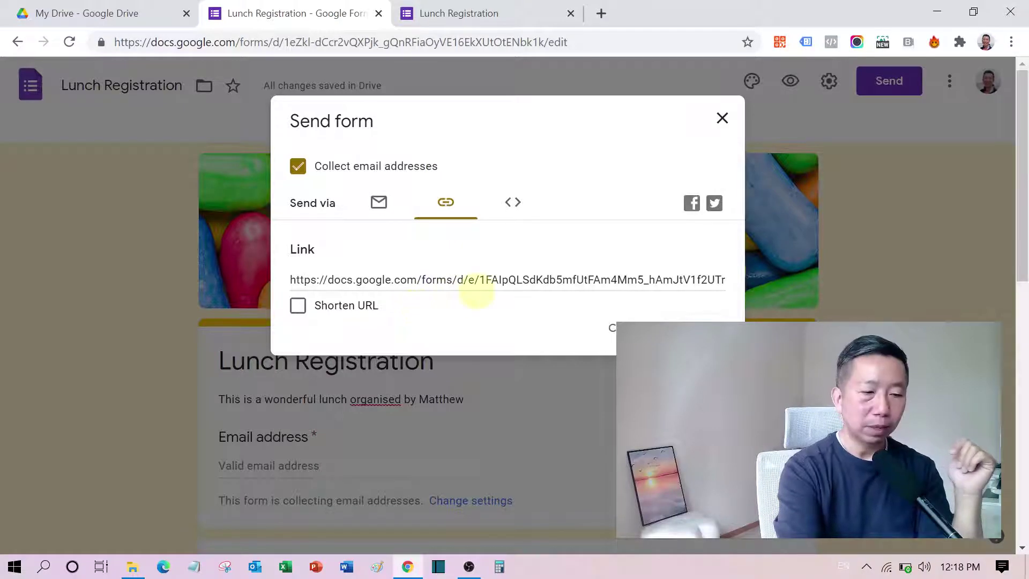
{"action": "left_click", "coordinate": [480, 280]}
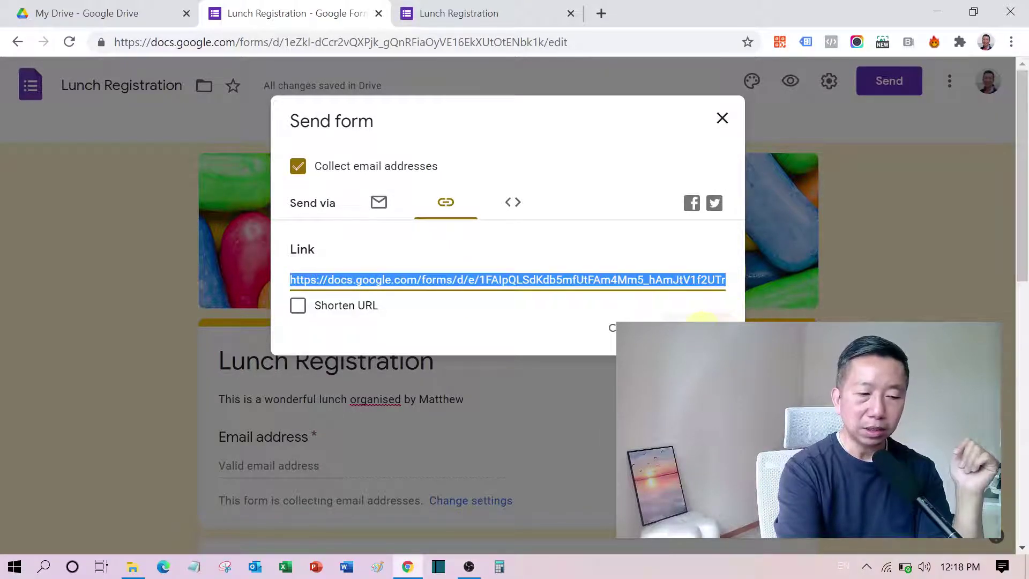
{"action": "left_click", "coordinate": [702, 322]}
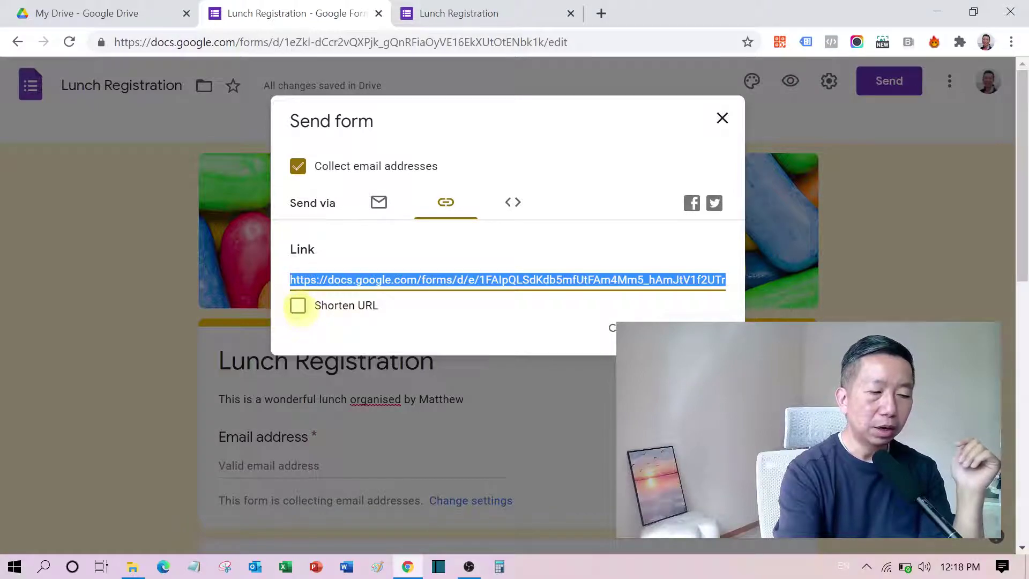
{"action": "left_click", "coordinate": [298, 306]}
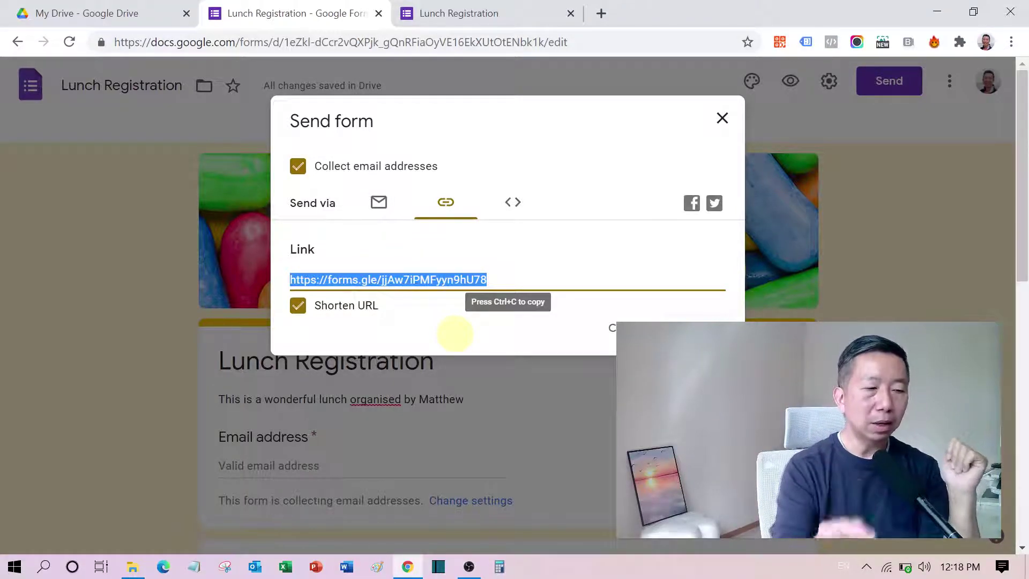
- View the Embed HTML code, then copy the shortened forms.gle link from the Link tab
{"action": "left_click", "coordinate": [512, 202]}
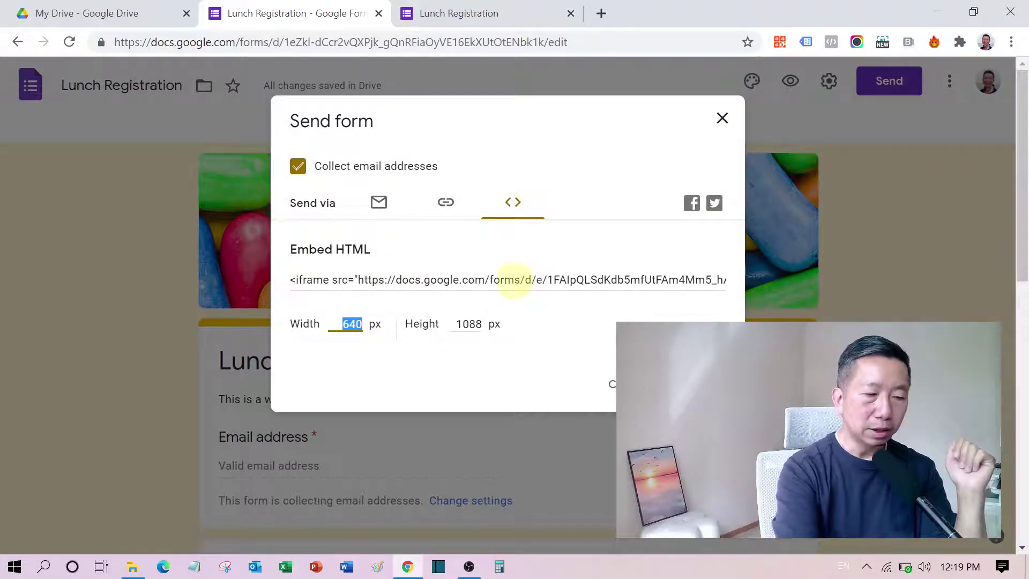
{"action": "left_click", "coordinate": [445, 201]}
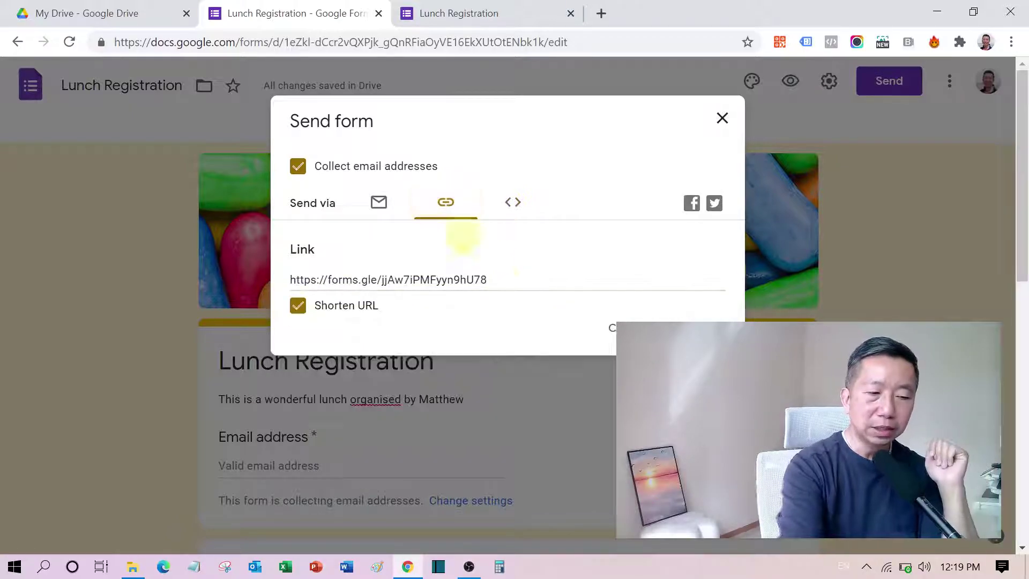
{"action": "left_click", "coordinate": [686, 318]}
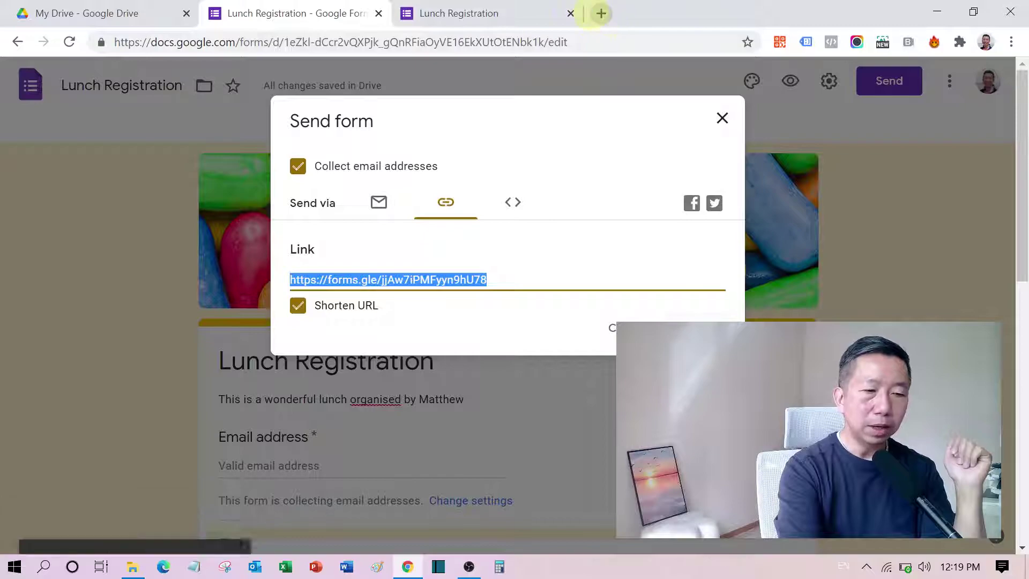
- Open the shortened form link in a new tab and autofill the email address
{"action": "left_click", "coordinate": [601, 14]}
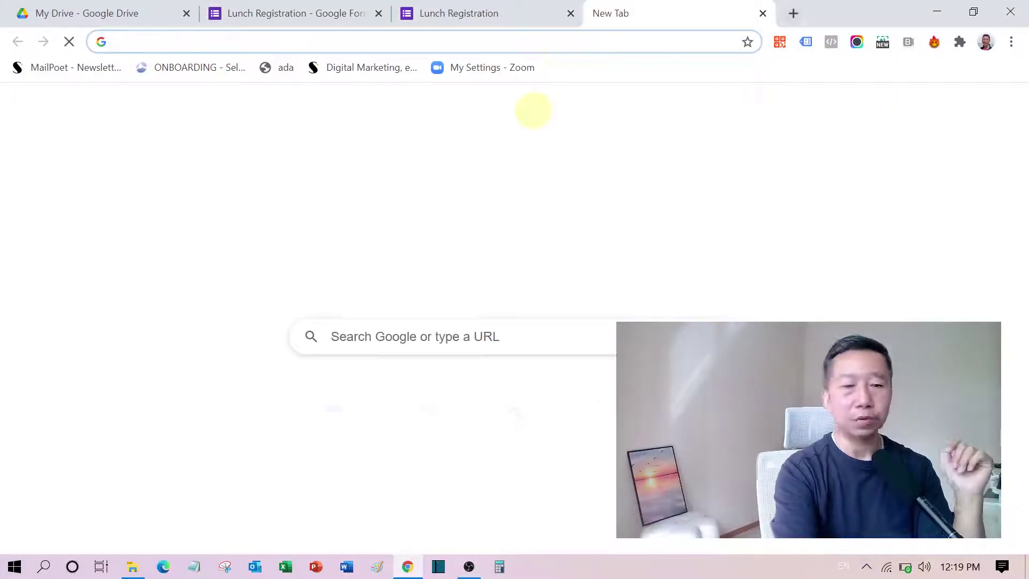
{"action": "key", "text": "ctrl+v"}
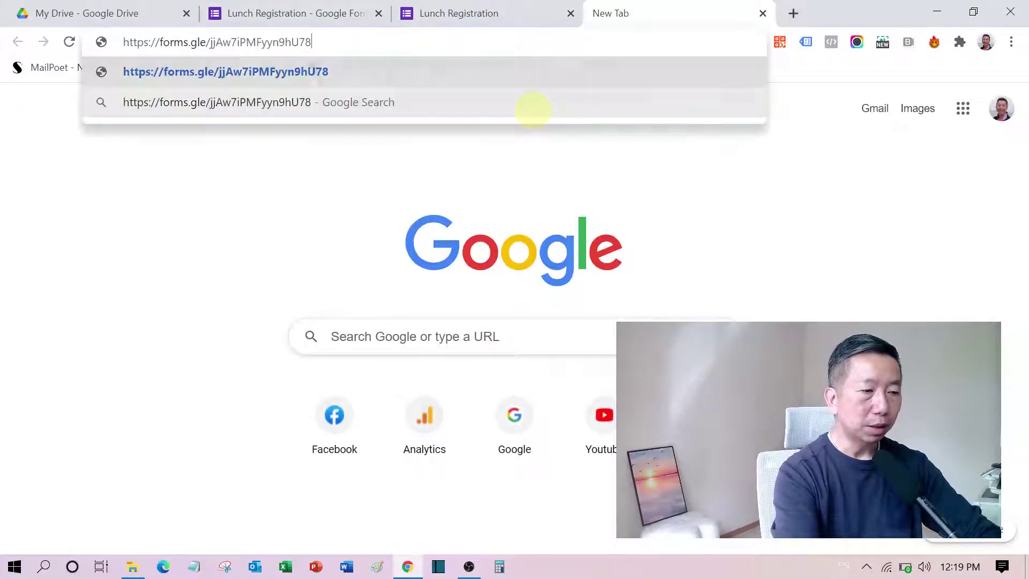
{"action": "key", "text": "Return"}
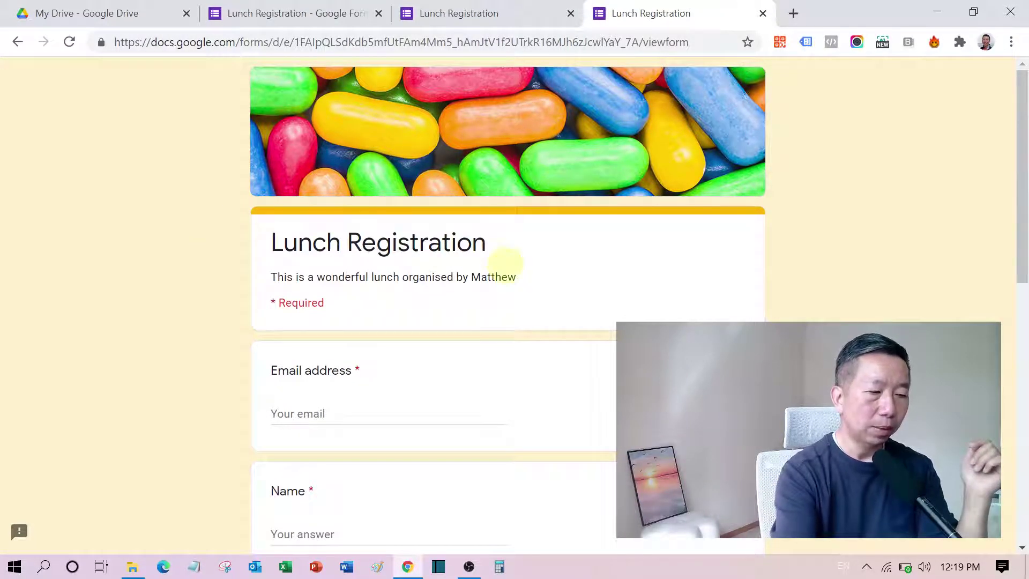
{"action": "scroll", "coordinate": [502, 264], "scroll_direction": "down", "scroll_amount": 3}
{"action": "left_click", "coordinate": [334, 255]}
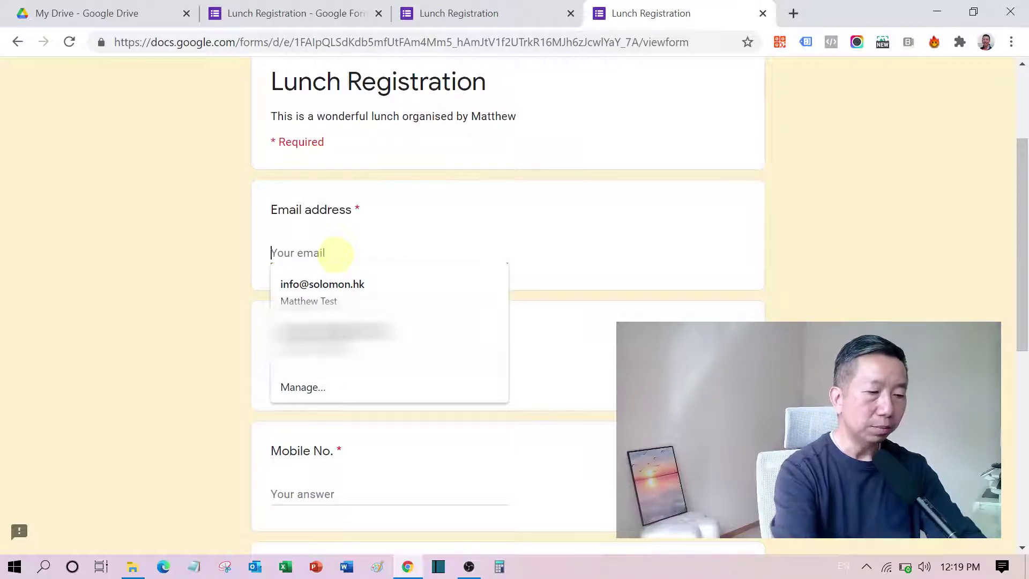
{"action": "key", "text": "Down"}
{"action": "key", "text": "Return"}
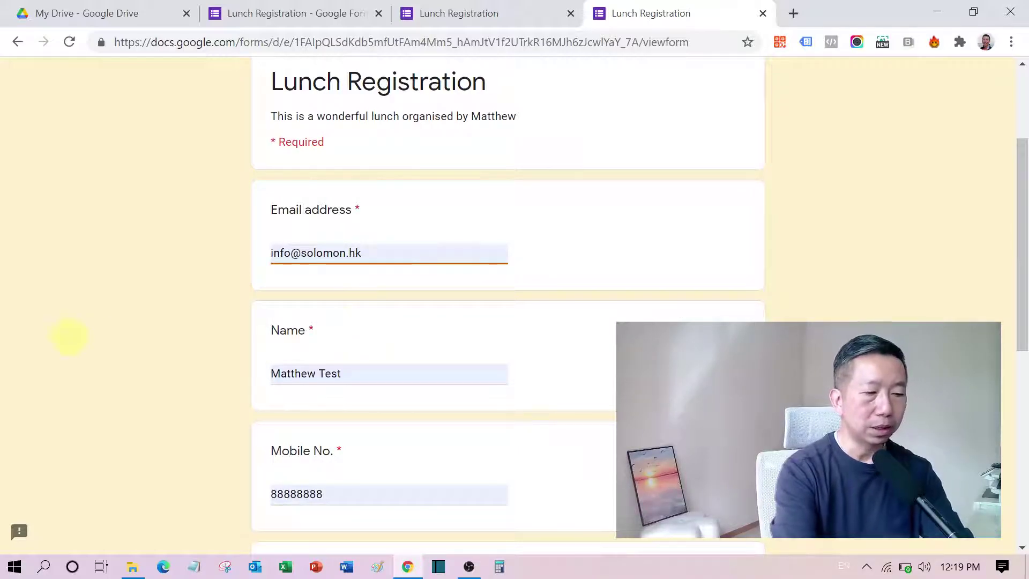
- Answer the dish question with Other: sushi and turn on 'Send me a copy'
{"action": "scroll", "coordinate": [311, 290], "scroll_direction": "down", "scroll_amount": 2}
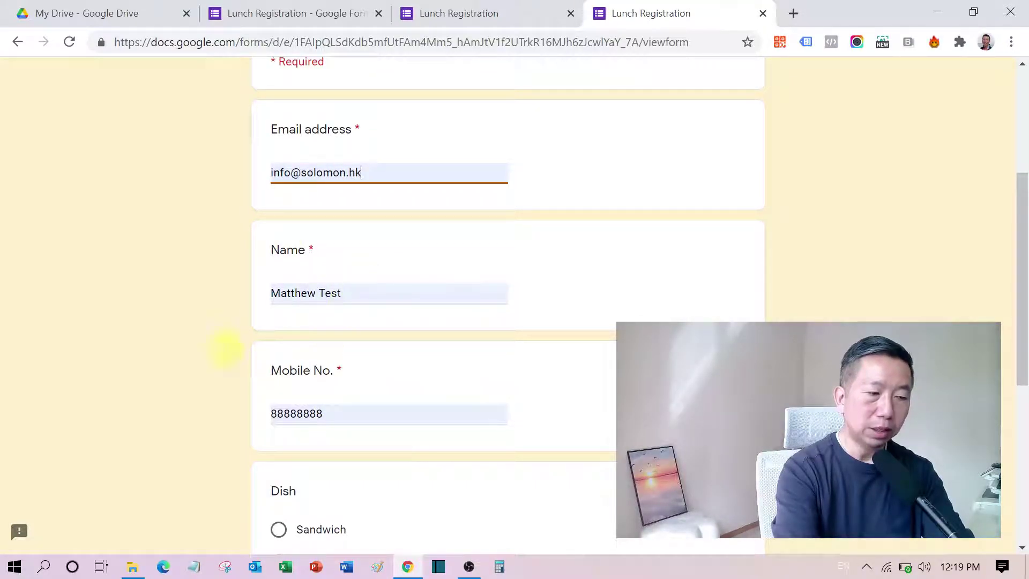
{"action": "scroll", "coordinate": [226, 348], "scroll_direction": "down", "scroll_amount": 2}
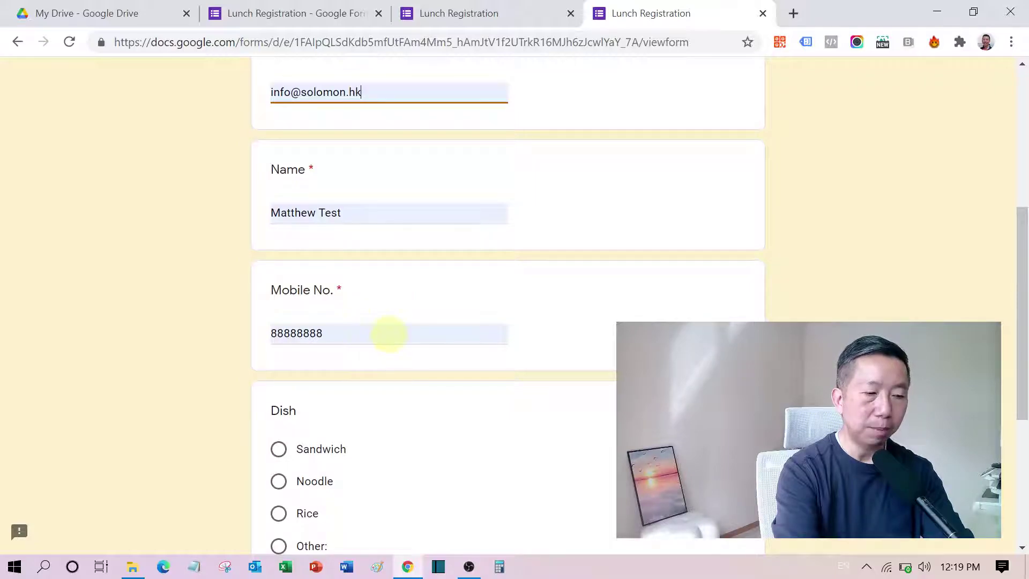
{"action": "scroll", "coordinate": [389, 334], "scroll_direction": "down", "scroll_amount": 2}
{"action": "scroll", "coordinate": [391, 328], "scroll_direction": "down", "scroll_amount": 1}
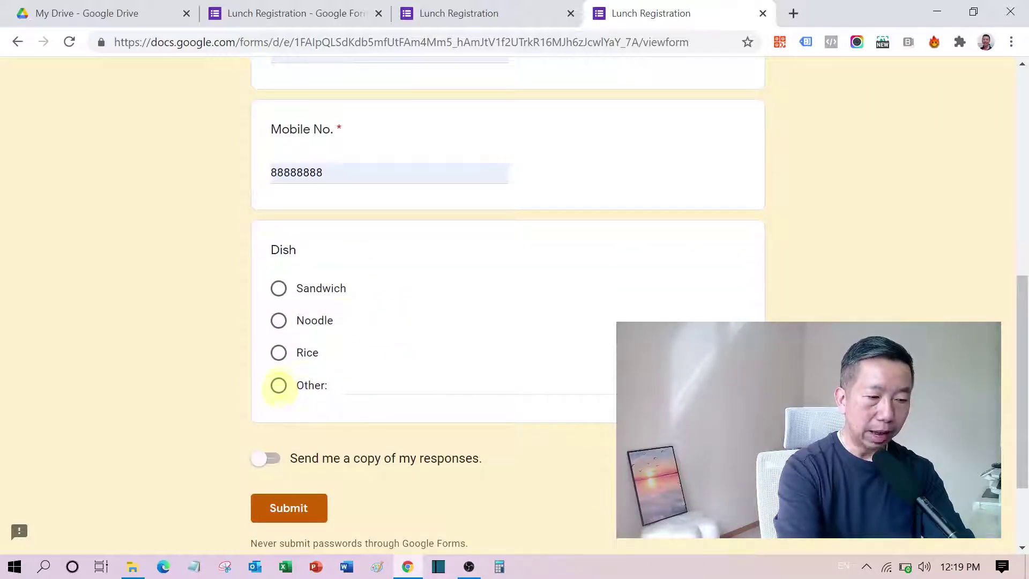
{"action": "left_click", "coordinate": [278, 386]}
{"action": "type", "text": "sushi"}
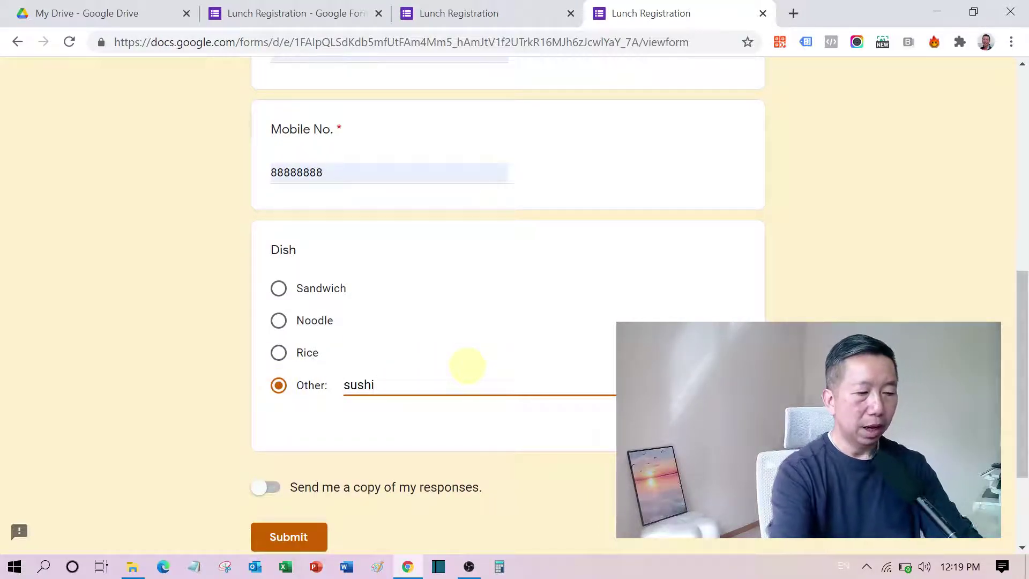
{"action": "scroll", "coordinate": [466, 364], "scroll_direction": "down", "scroll_amount": 2}
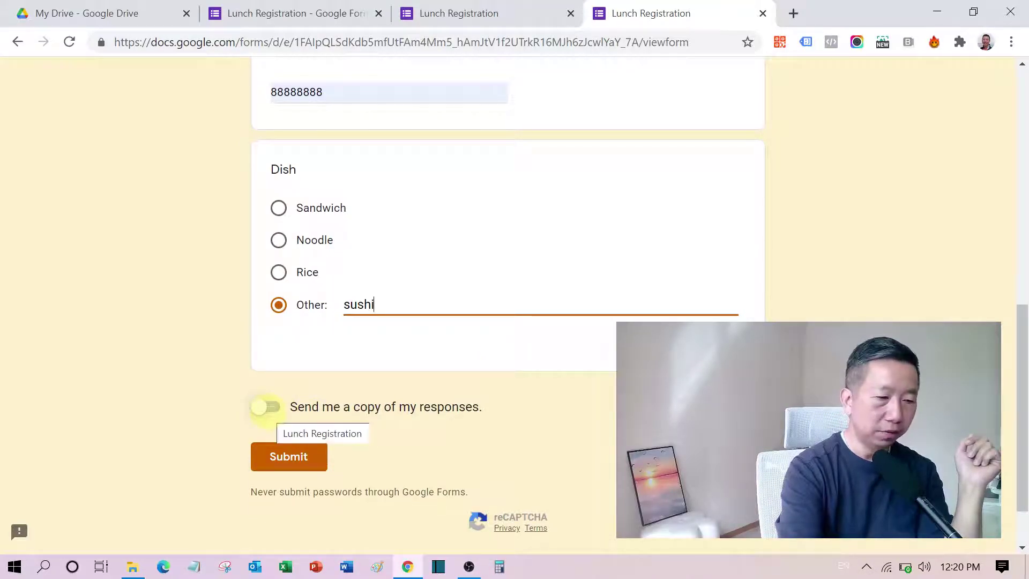
{"action": "left_click", "coordinate": [266, 407]}
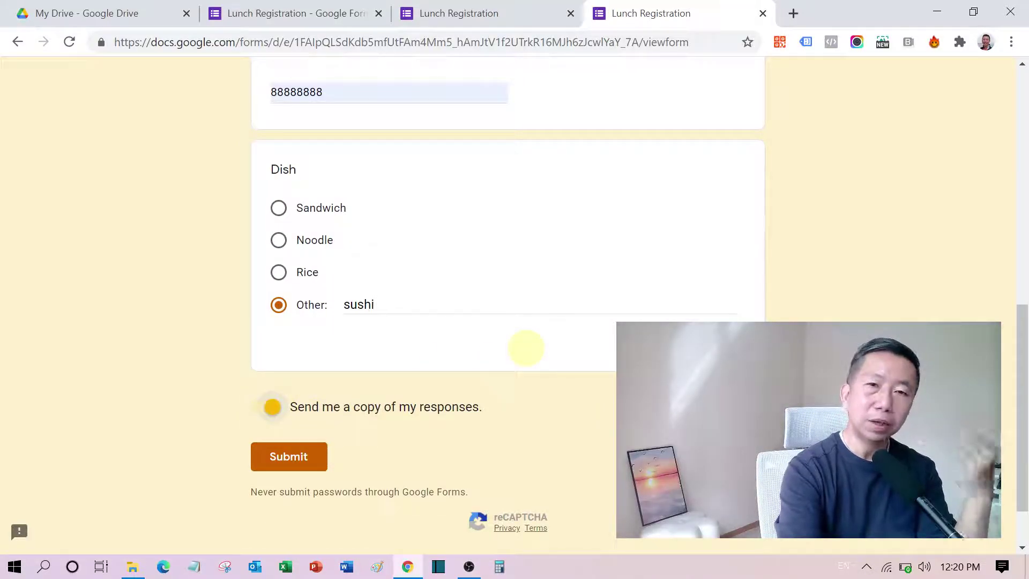
- Submit the test response, then return to the editor and close the Send form dialog
{"action": "scroll", "coordinate": [638, 202], "scroll_direction": "up", "scroll_amount": 5}
{"action": "scroll", "coordinate": [638, 202], "scroll_direction": "up", "scroll_amount": 4}
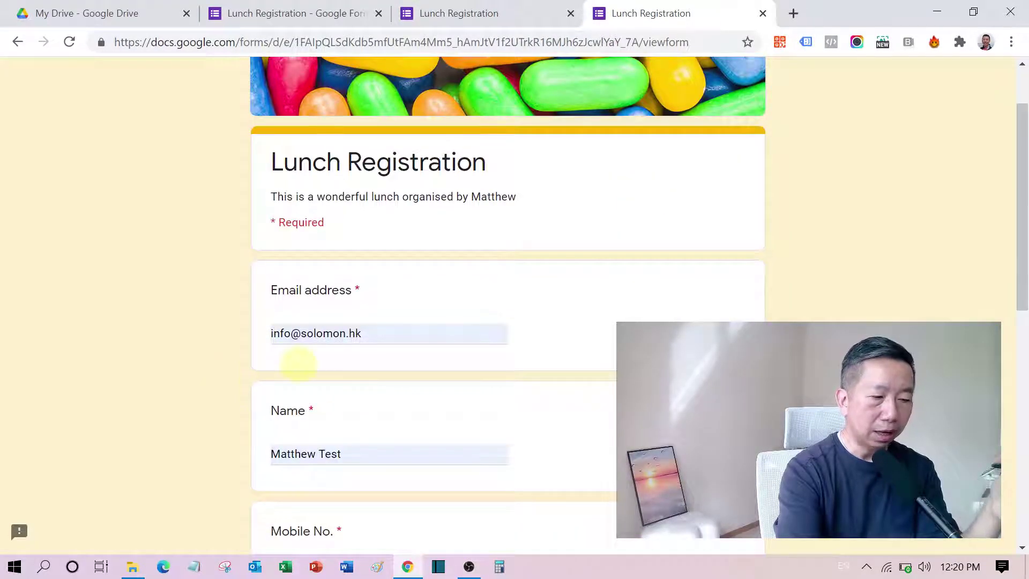
{"action": "scroll", "coordinate": [402, 340], "scroll_direction": "down", "scroll_amount": 3}
{"action": "scroll", "coordinate": [475, 316], "scroll_direction": "down", "scroll_amount": 3}
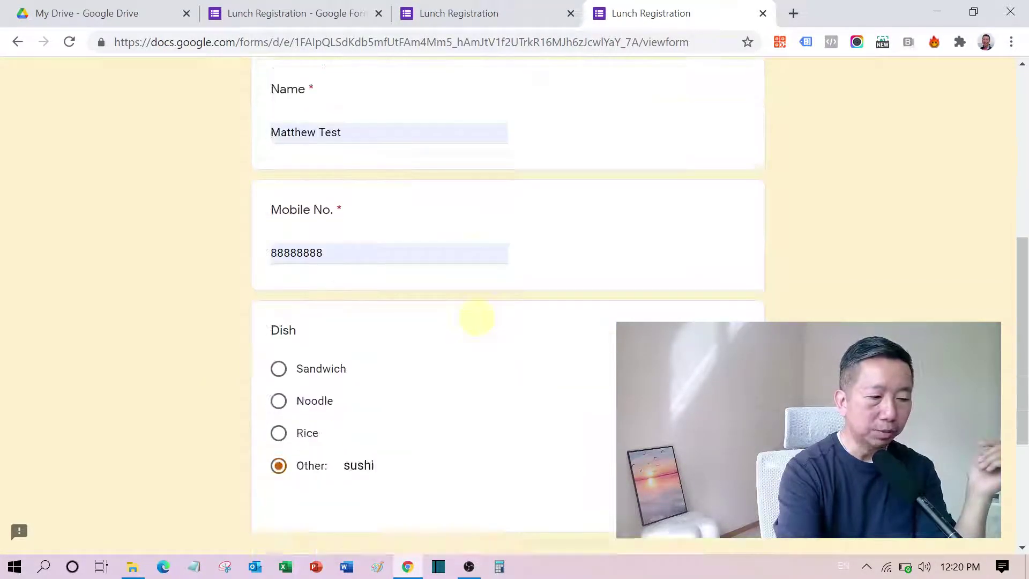
{"action": "scroll", "coordinate": [475, 316], "scroll_direction": "down", "scroll_amount": 4}
{"action": "scroll", "coordinate": [406, 324], "scroll_direction": "up", "scroll_amount": 1}
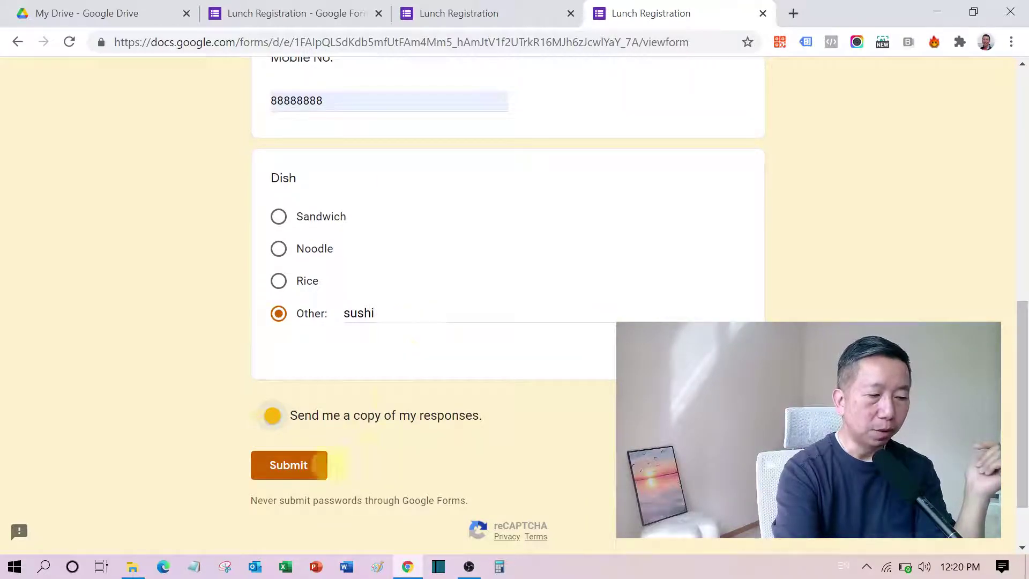
{"action": "left_click", "coordinate": [289, 466]}
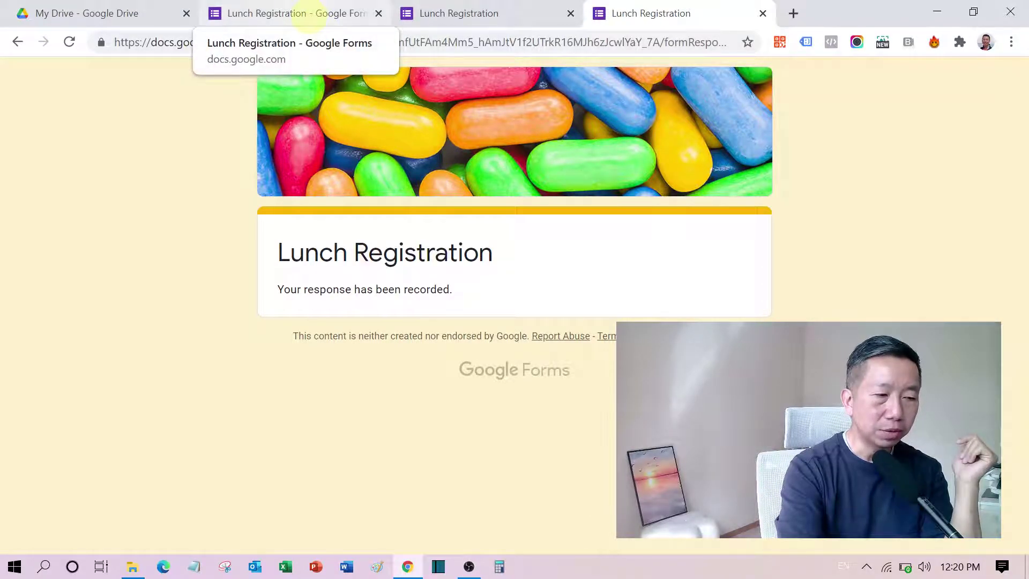
{"action": "left_click", "coordinate": [308, 13]}
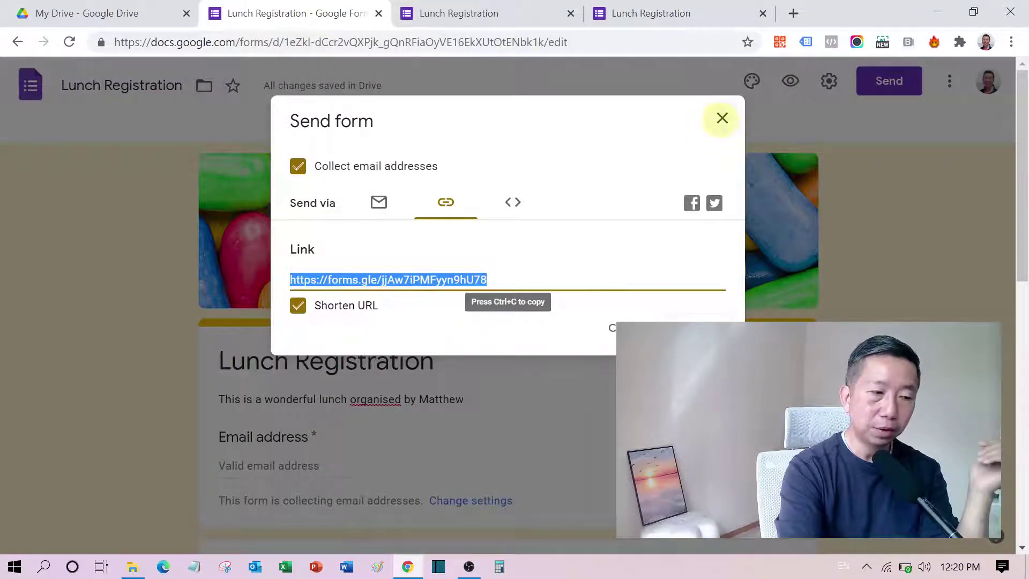
{"action": "left_click", "coordinate": [721, 118]}
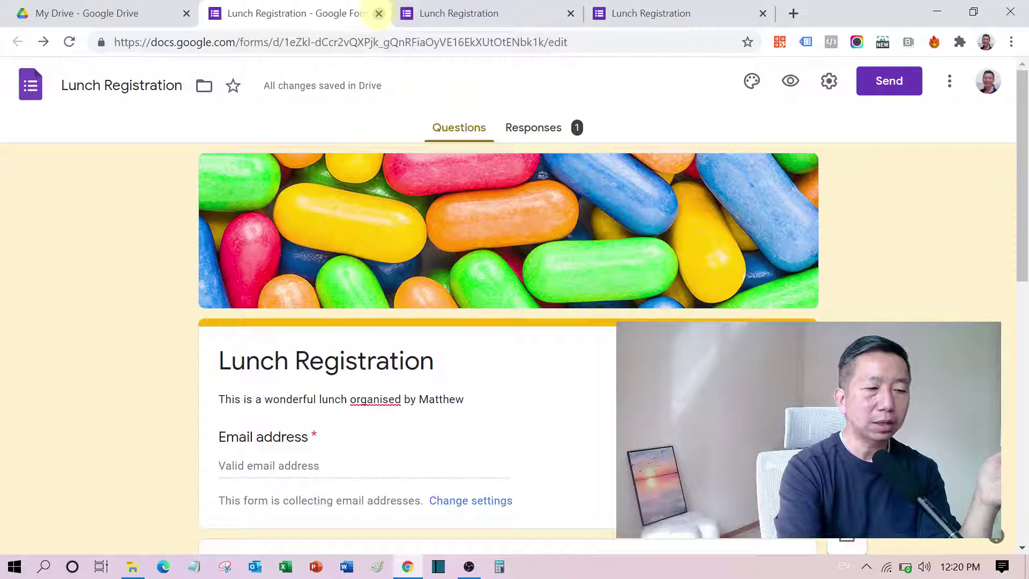
- Close the extra form tabs, refresh My Drive, and reopen Lunch Registration from Quick Access
{"action": "left_click", "coordinate": [378, 13]}
{"action": "left_click", "coordinate": [379, 14]}
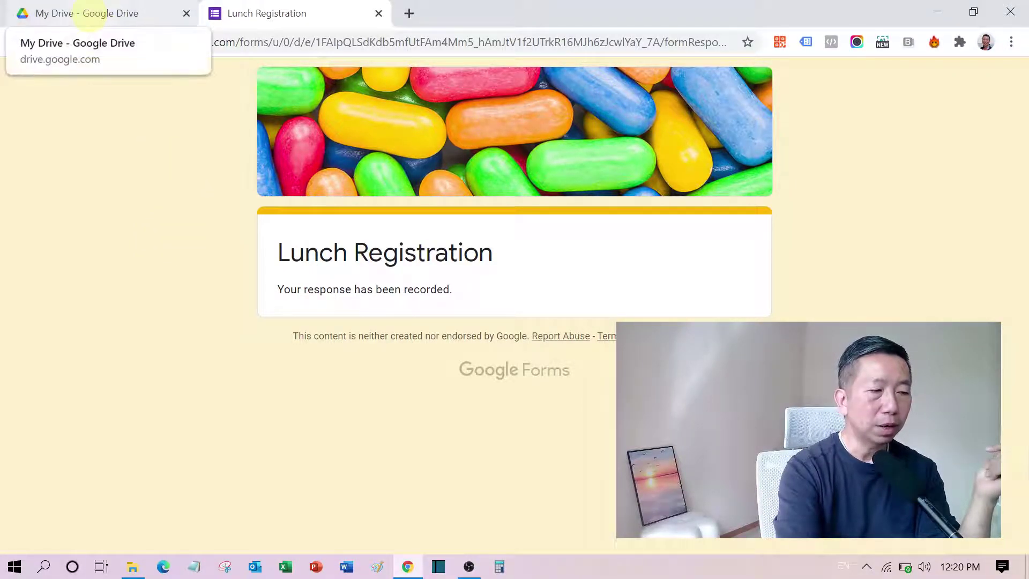
{"action": "left_click", "coordinate": [89, 20]}
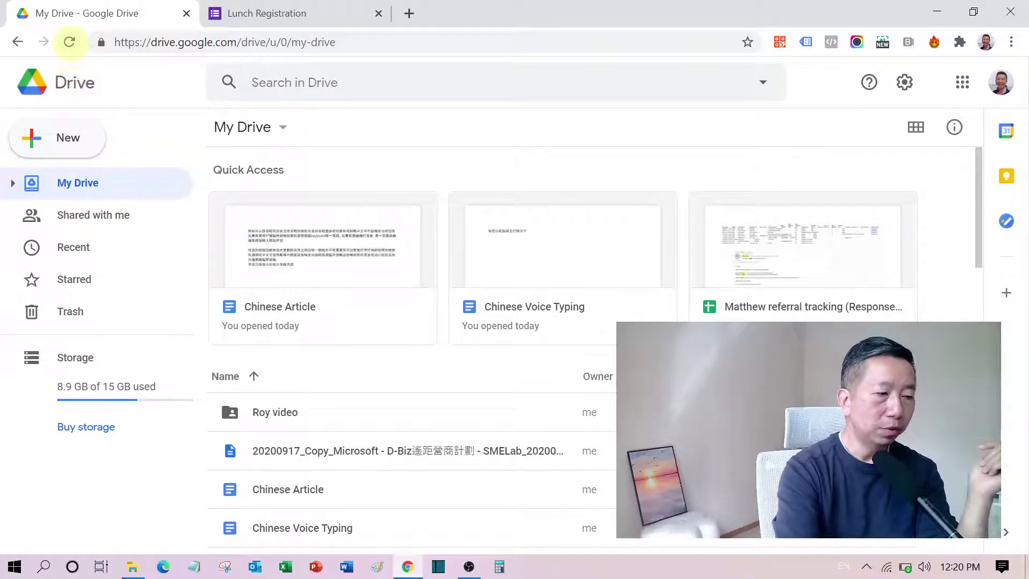
{"action": "left_click", "coordinate": [69, 42]}
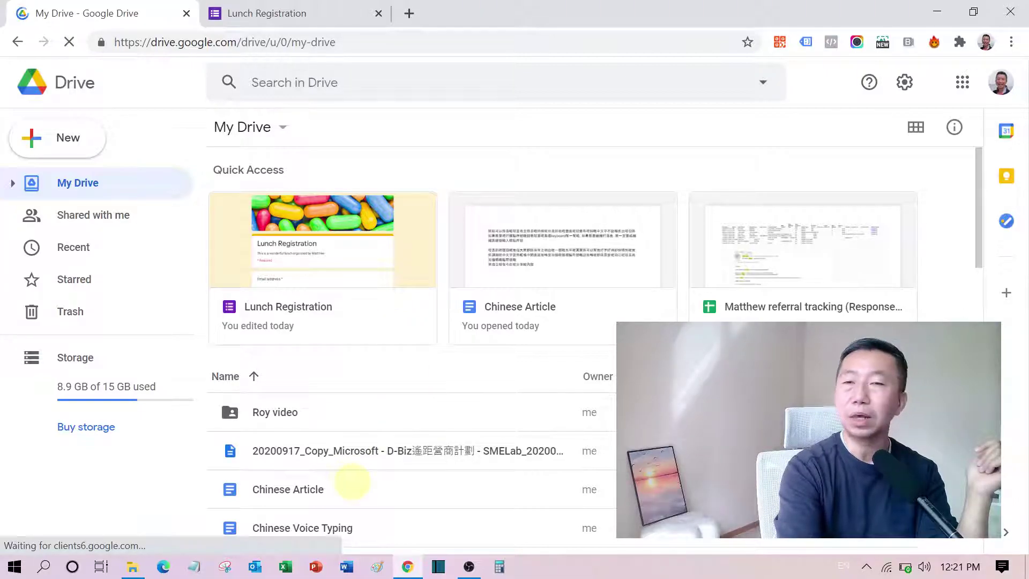
{"action": "left_click", "coordinate": [332, 241]}
{"action": "double_click", "coordinate": [333, 236]}
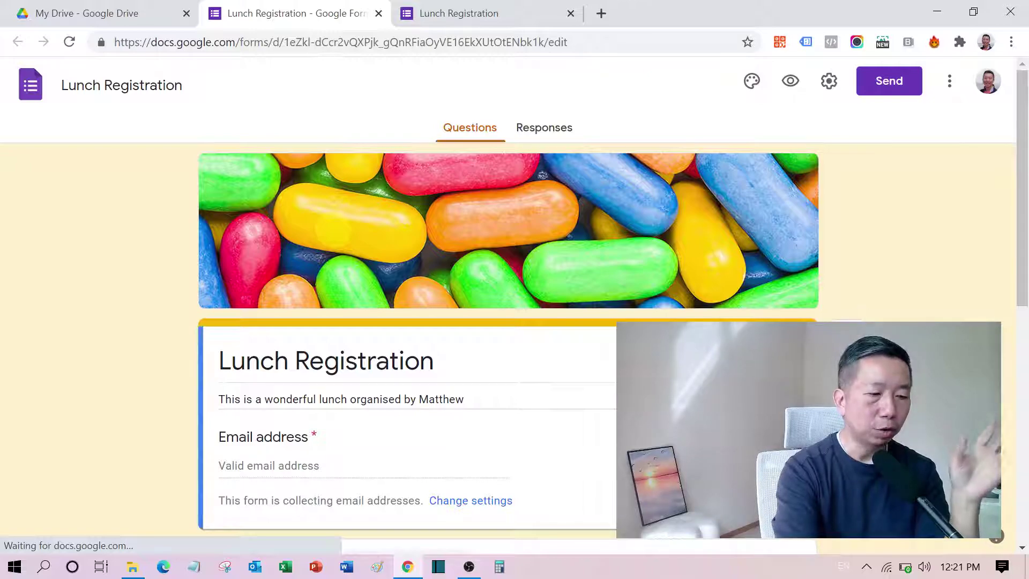
- Review the Responses tab Summary showing the single response
{"action": "scroll", "coordinate": [151, 349], "scroll_direction": "down", "scroll_amount": 2}
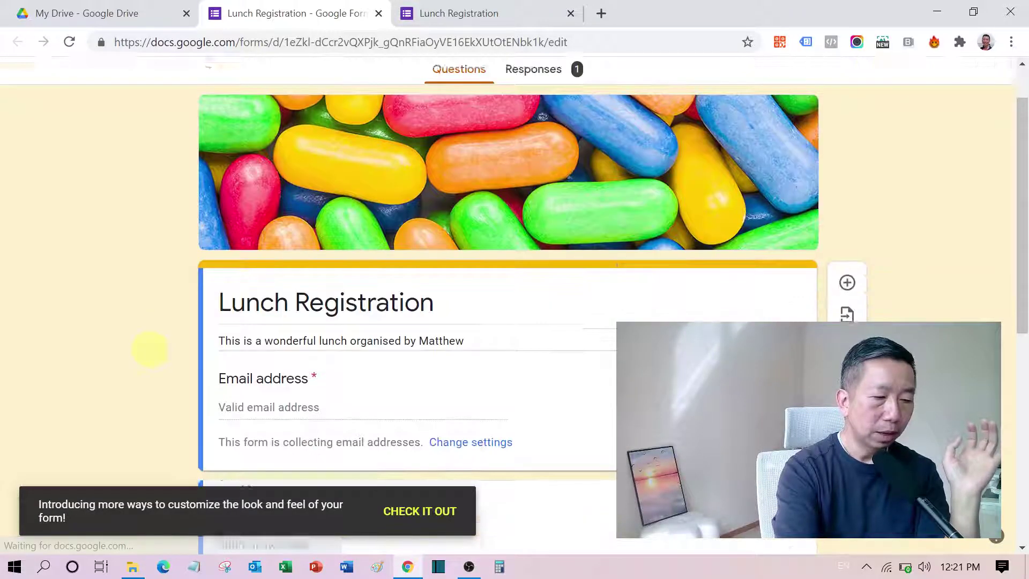
{"action": "scroll", "coordinate": [150, 349], "scroll_direction": "up", "scroll_amount": 2}
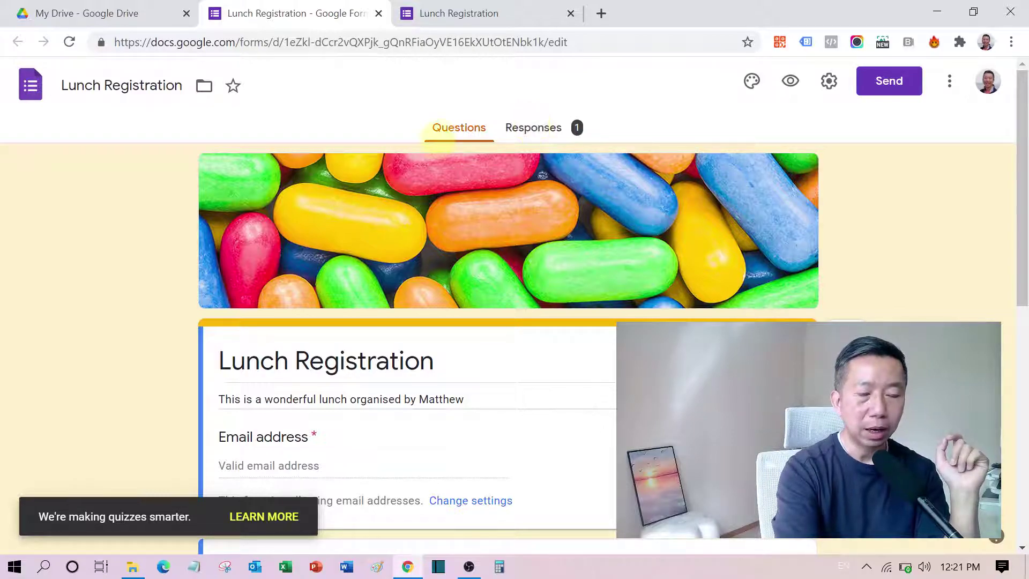
{"action": "scroll", "coordinate": [510, 435], "scroll_direction": "down", "scroll_amount": 5}
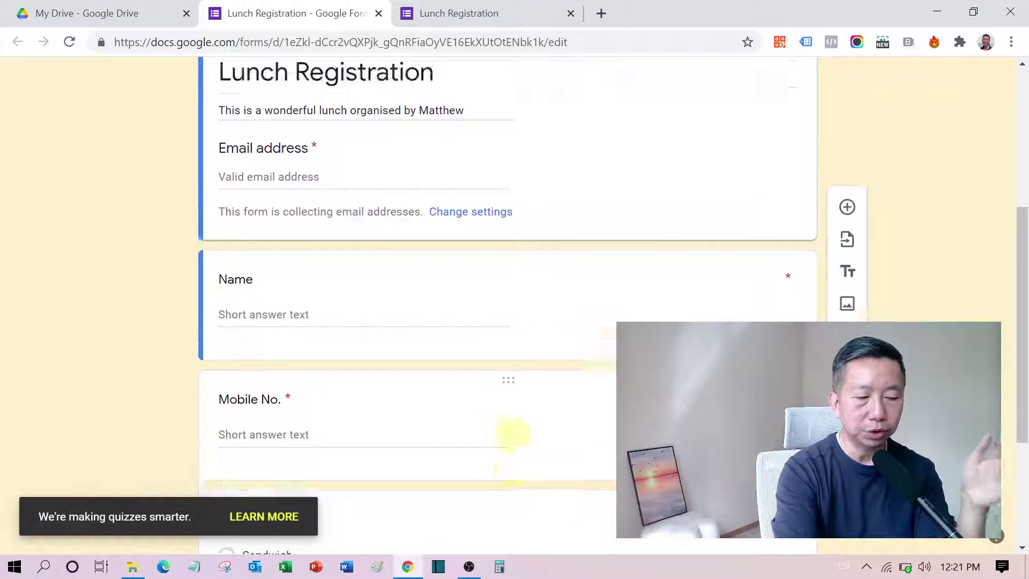
{"action": "scroll", "coordinate": [512, 435], "scroll_direction": "up", "scroll_amount": 5}
{"action": "left_click", "coordinate": [534, 127]}
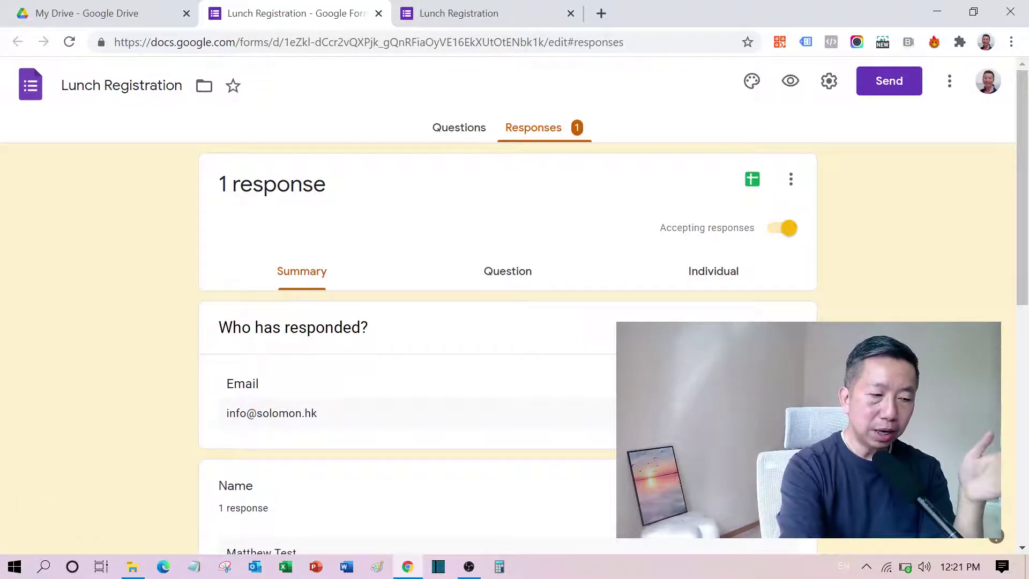
{"action": "scroll", "coordinate": [257, 189], "scroll_direction": "down", "scroll_amount": 5}
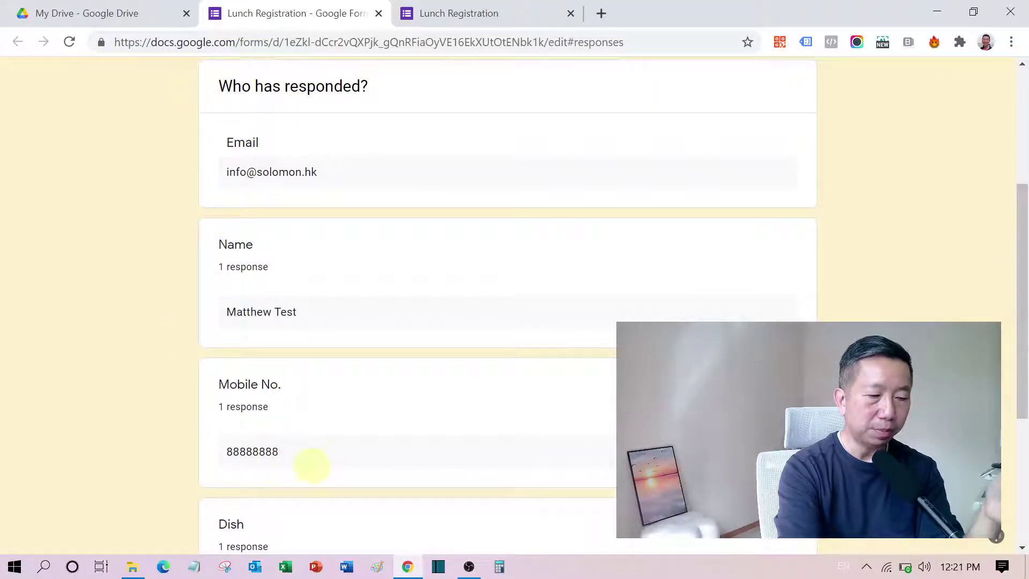
{"action": "scroll", "coordinate": [312, 465], "scroll_direction": "down", "scroll_amount": 5}
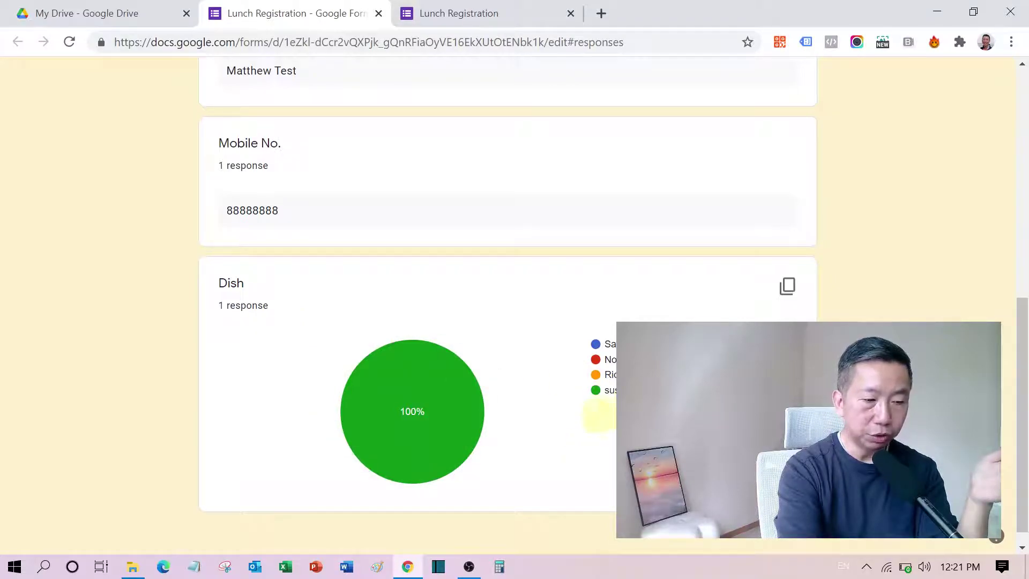
{"action": "scroll", "coordinate": [559, 403], "scroll_direction": "up", "scroll_amount": 8}
{"action": "scroll", "coordinate": [559, 403], "scroll_direction": "up", "scroll_amount": 2}
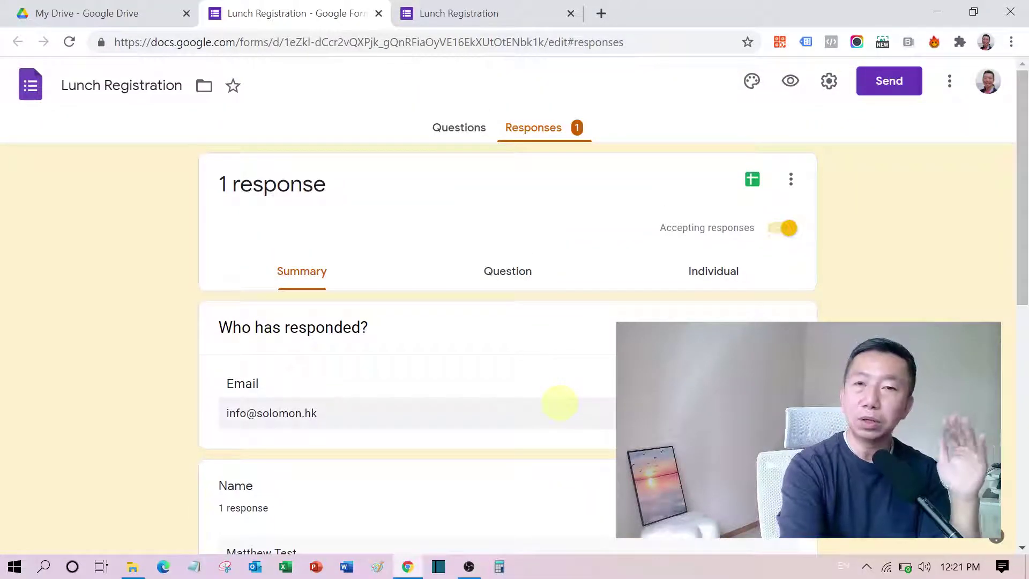
- Switch to the Question view and step through Name and Mobile No. to Dish's sushi answer
{"action": "left_click", "coordinate": [508, 271]}
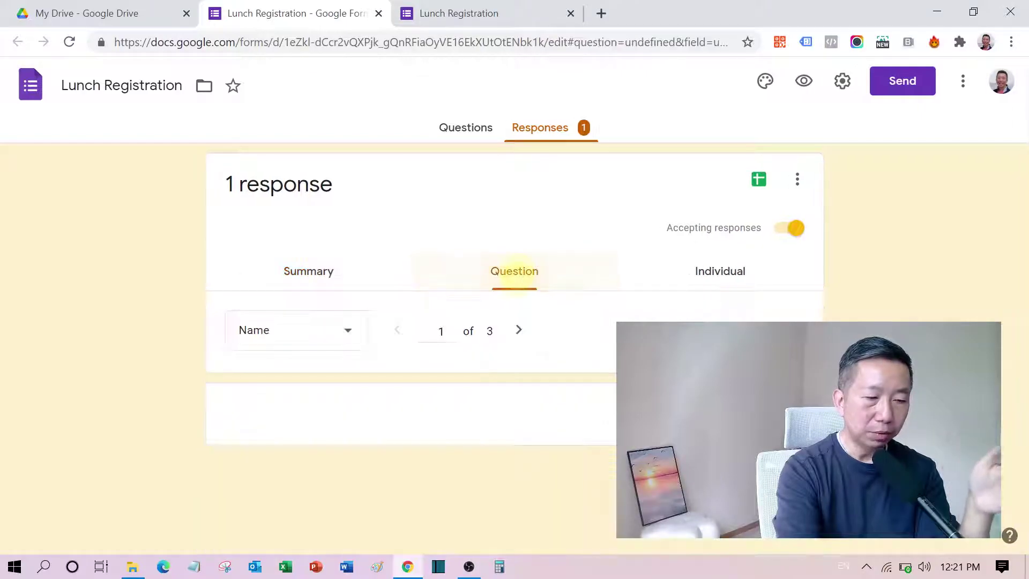
{"action": "scroll", "coordinate": [512, 343], "scroll_direction": "down", "scroll_amount": 3}
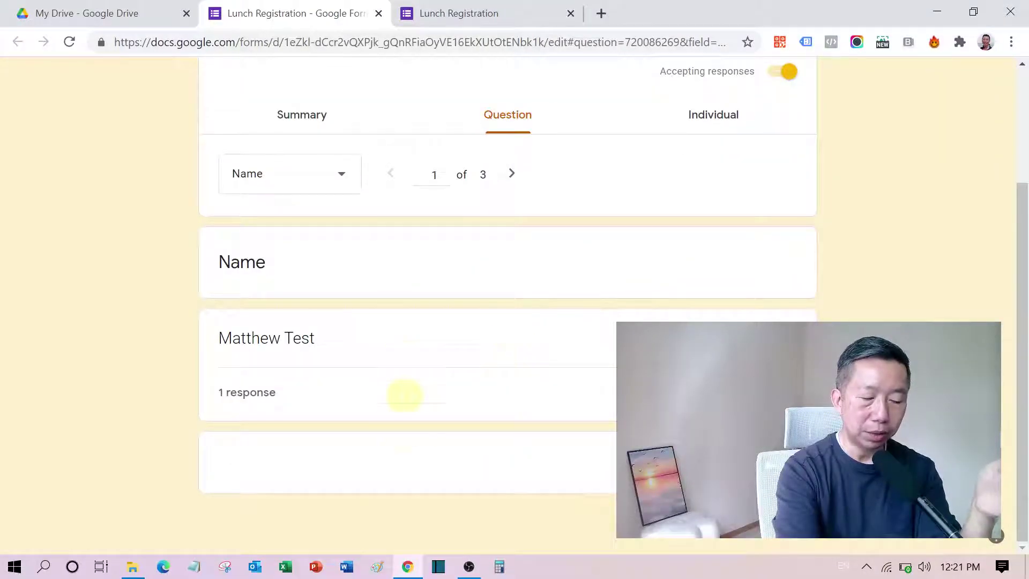
{"action": "scroll", "coordinate": [580, 325], "scroll_direction": "up", "scroll_amount": 3}
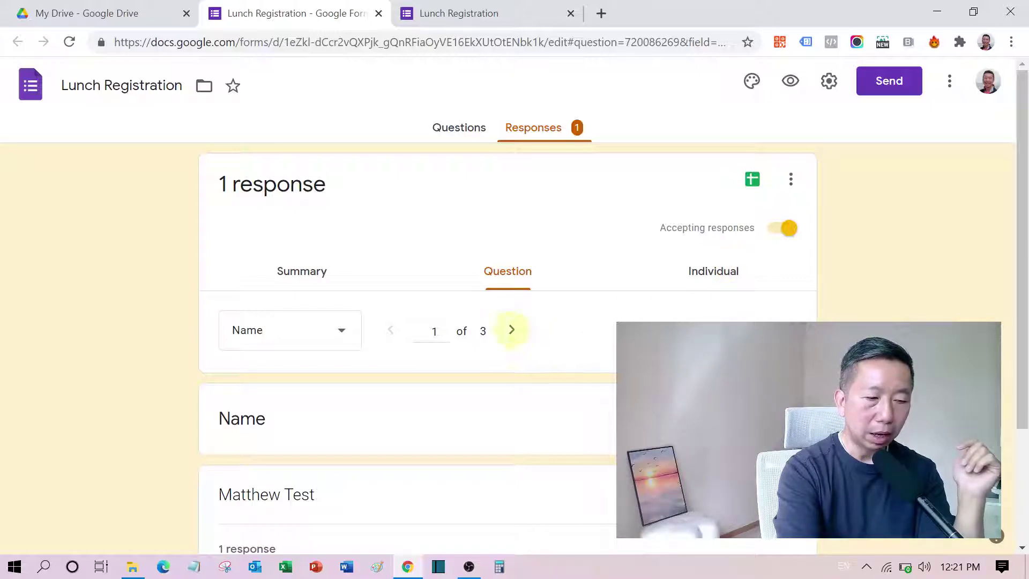
{"action": "left_click", "coordinate": [512, 329]}
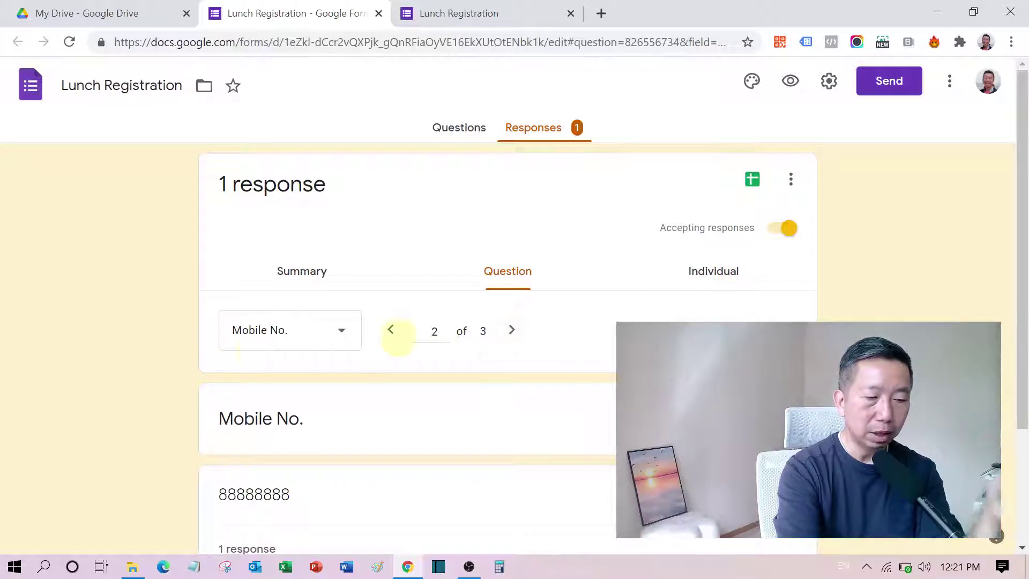
{"action": "left_click", "coordinate": [511, 329]}
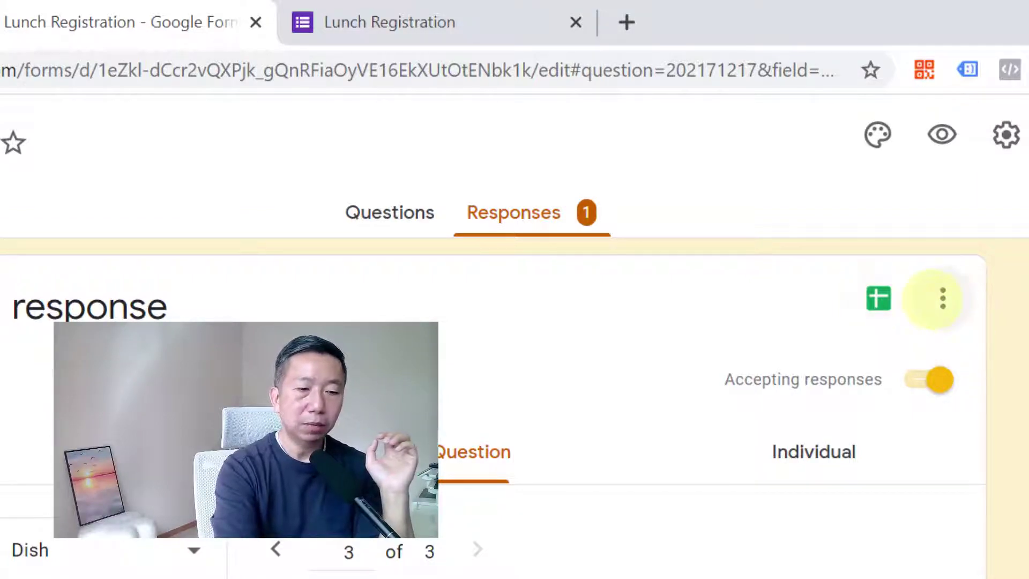
- Enable 'Get email notifications for new responses' and confirm its checkmark in the Responses menu
{"action": "left_click", "coordinate": [943, 298]}
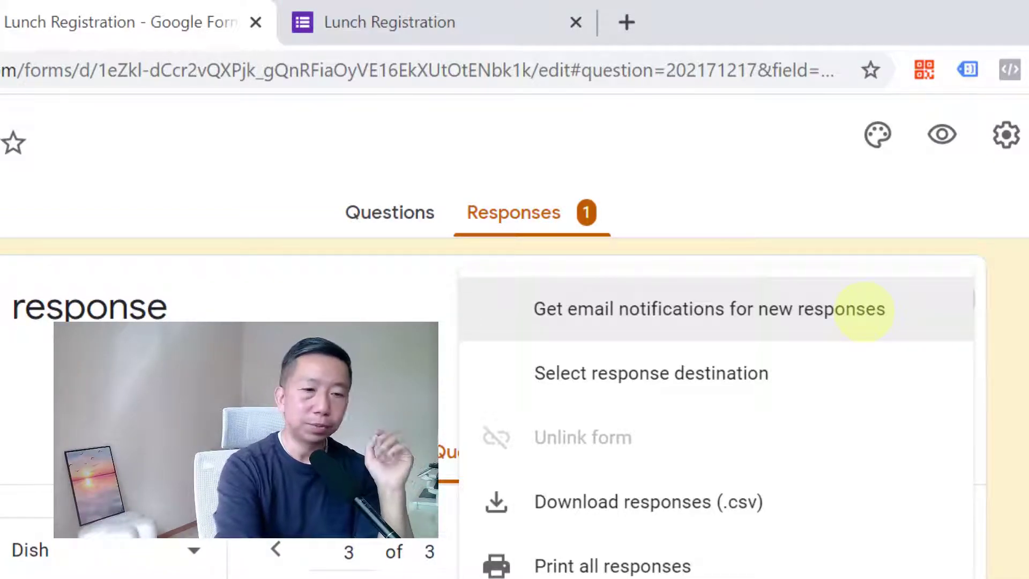
{"action": "left_click", "coordinate": [827, 311]}
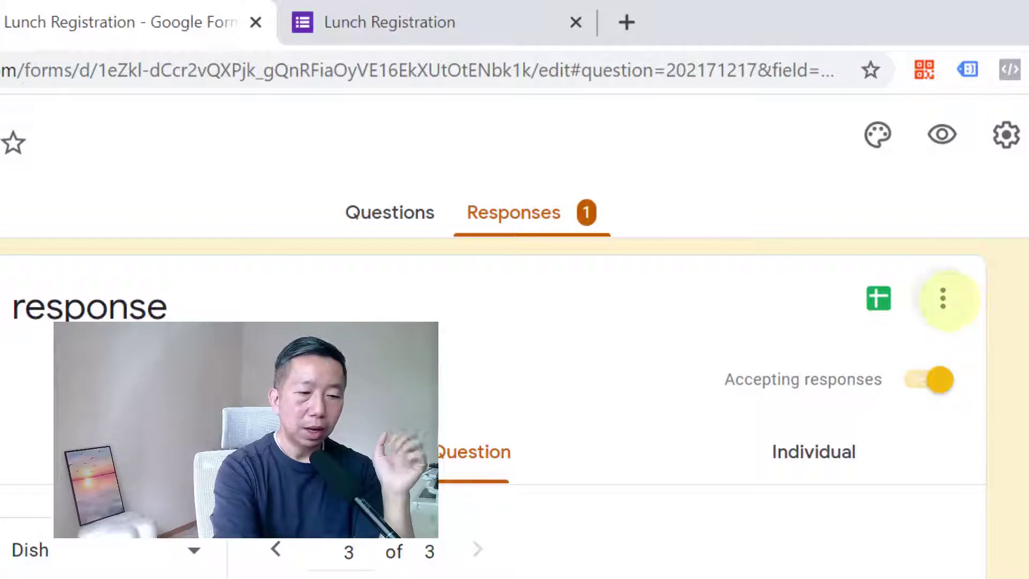
{"action": "left_click", "coordinate": [943, 299]}
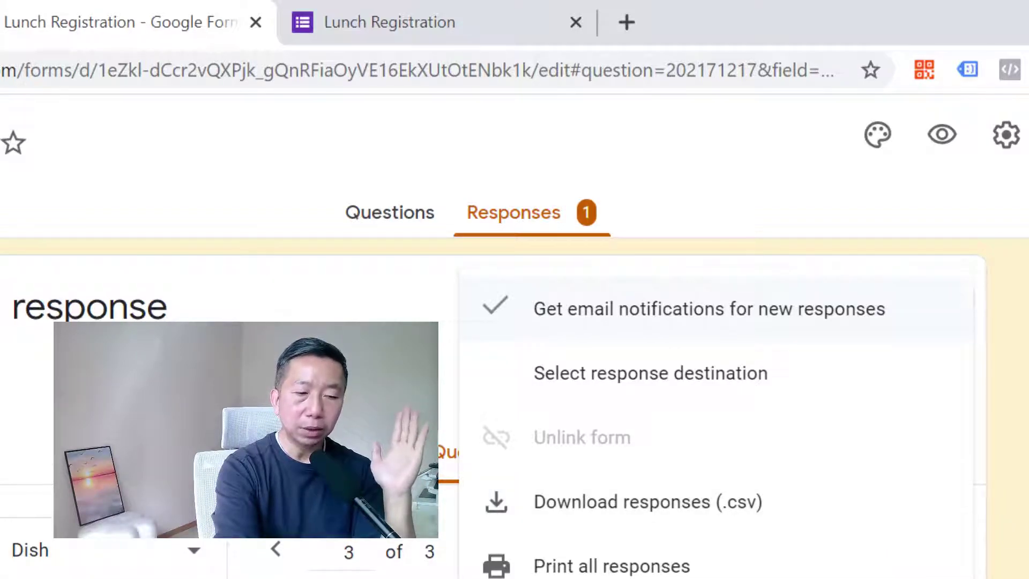
{"action": "key", "text": "Escape"}
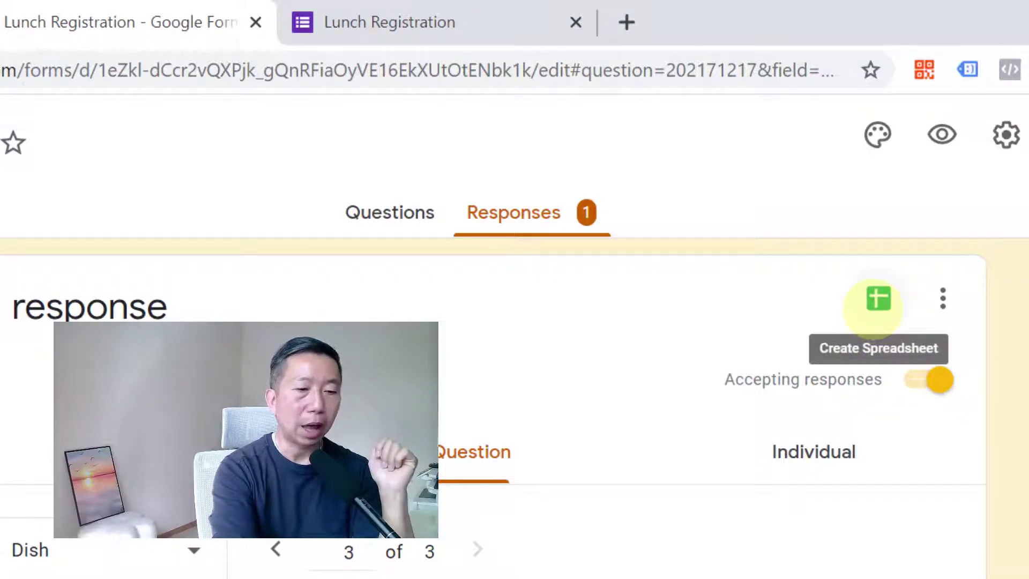
- Link responses to a new spreadsheet named Lunch Registration (Responses)
{"action": "left_click", "coordinate": [875, 305]}
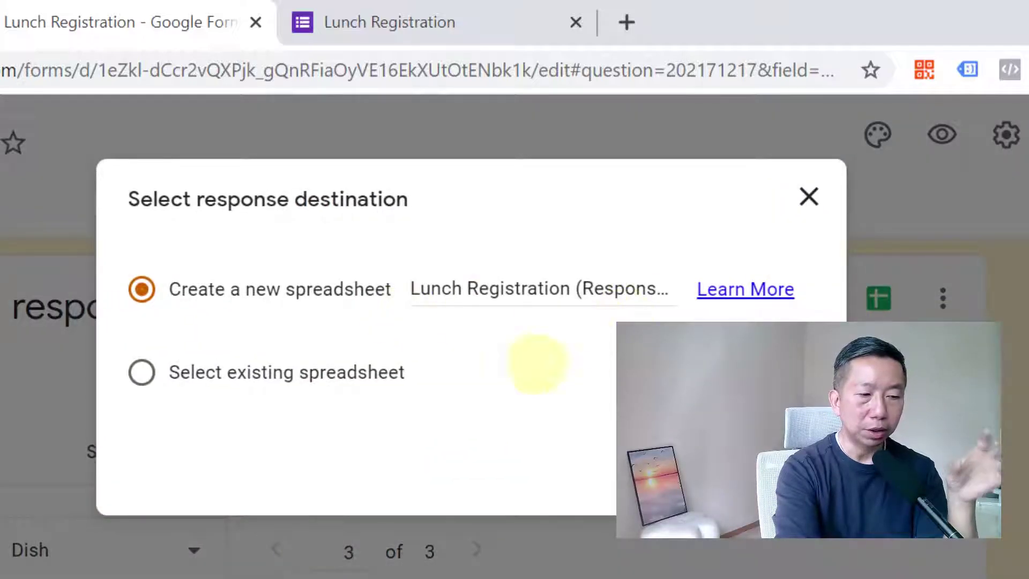
{"action": "left_click", "coordinate": [440, 288]}
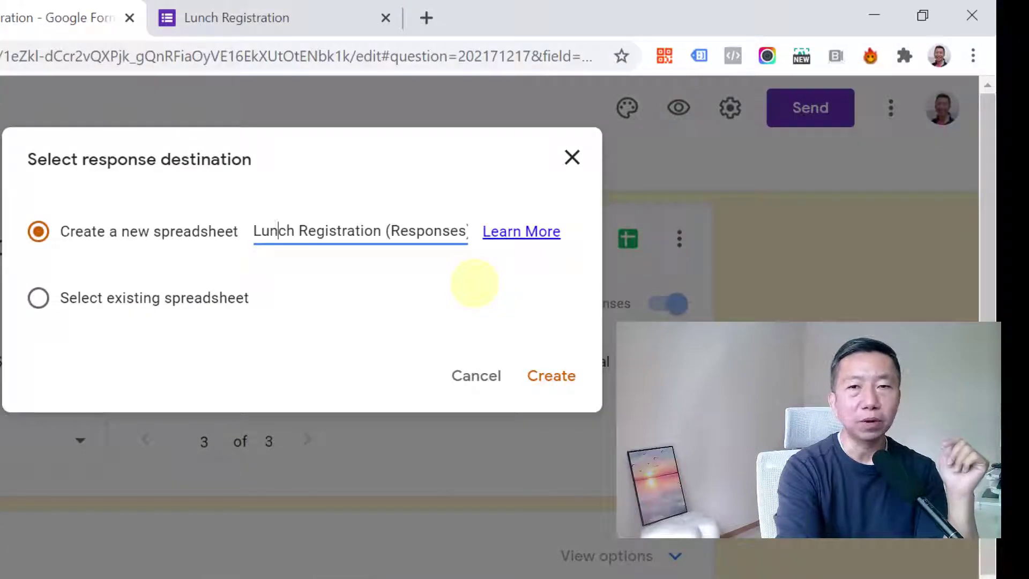
{"action": "left_click", "coordinate": [545, 368]}
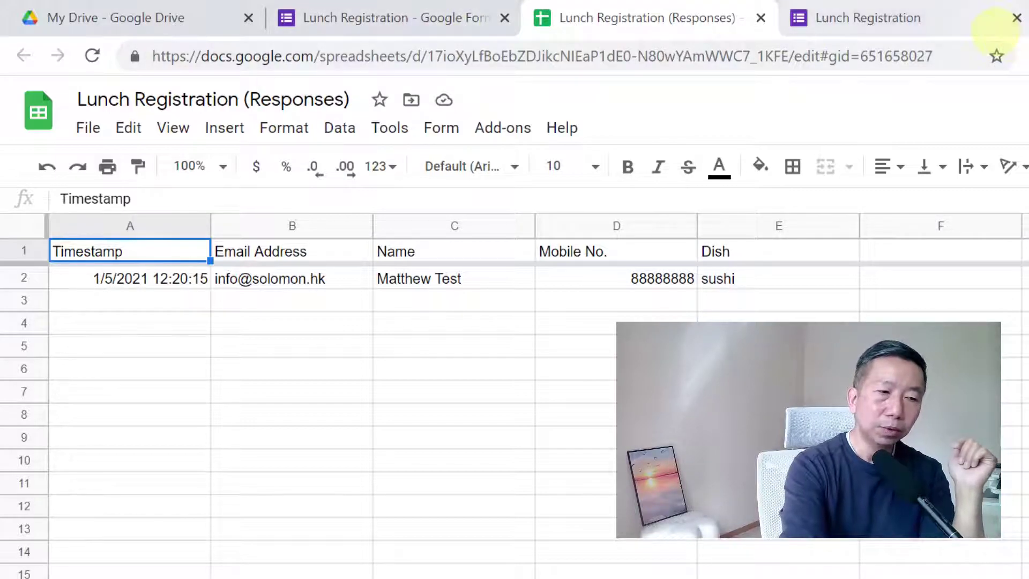
- Load the forms.gle link in a new Chrome tab, then launch Microsoft Edge for a second response
{"action": "key", "text": "ctrl+t"}
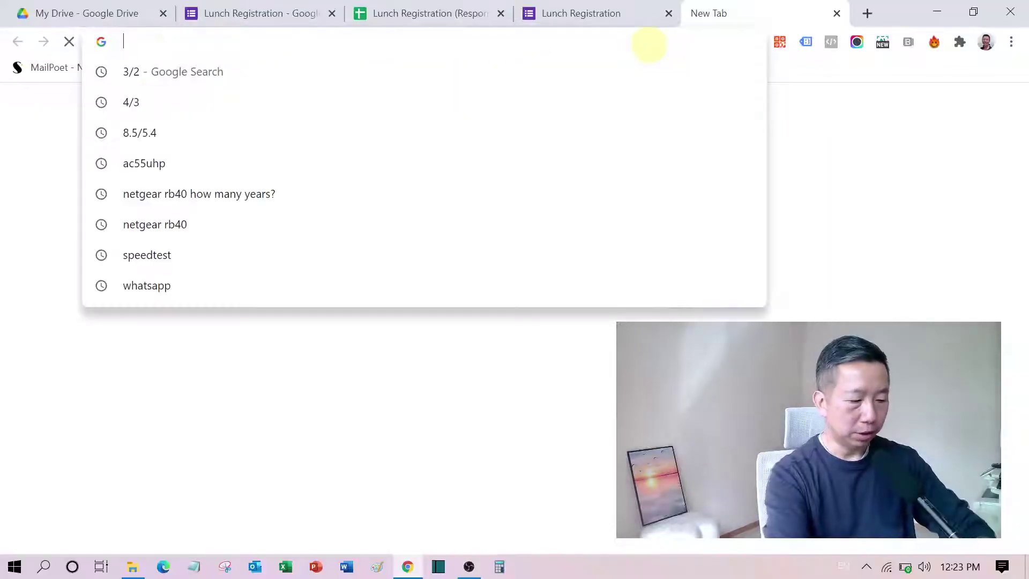
{"action": "type", "text": "https://forms.gle/jjAw7iPMFyyn9hU78"}
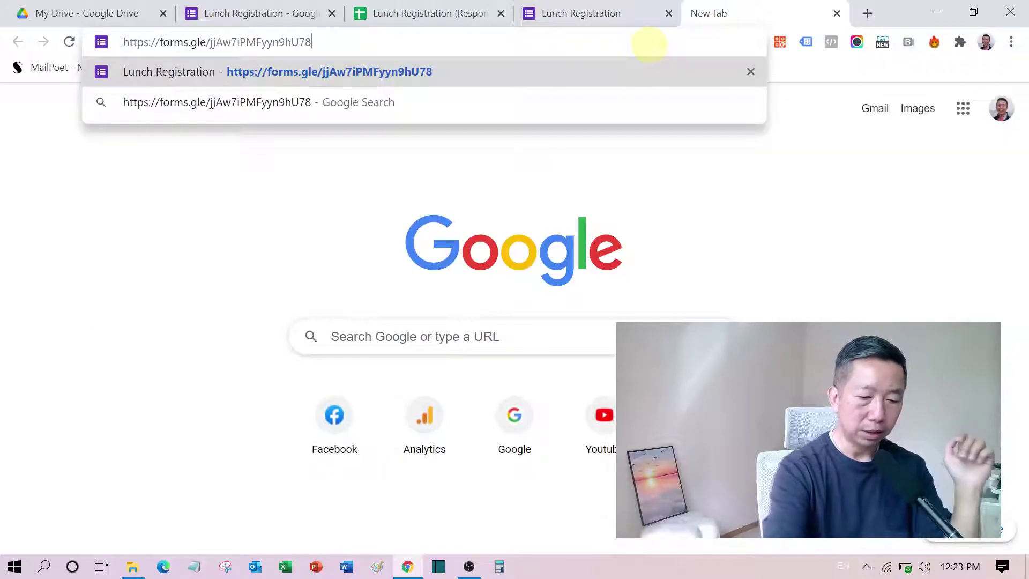
{"action": "key", "text": "Return"}
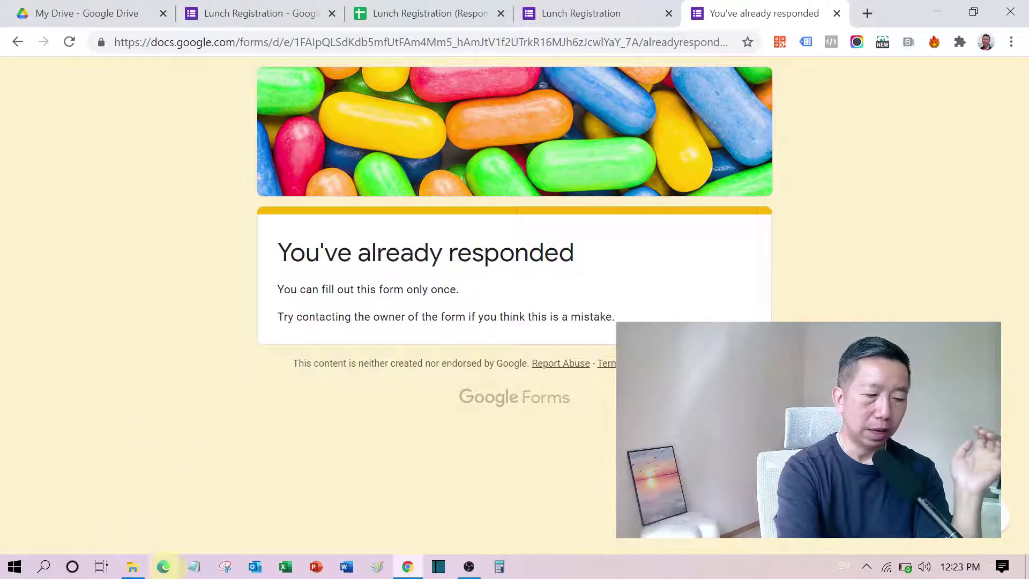
{"action": "left_click", "coordinate": [163, 566]}
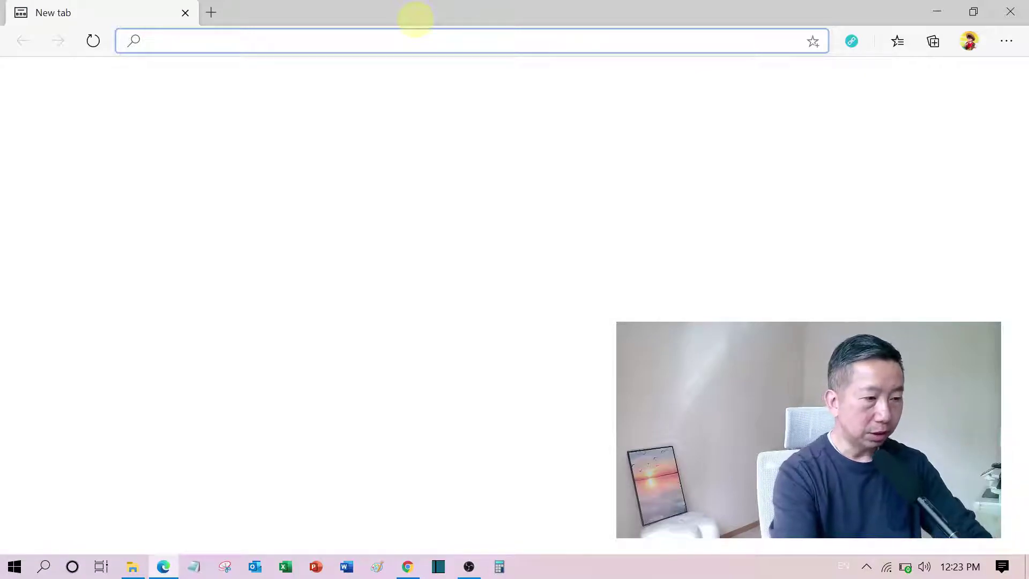
- Open the forms.gle link in Edge and autofill the email and name
{"action": "type", "text": "https://forms.gle/jjAw7iPMFyyn9hU78"}
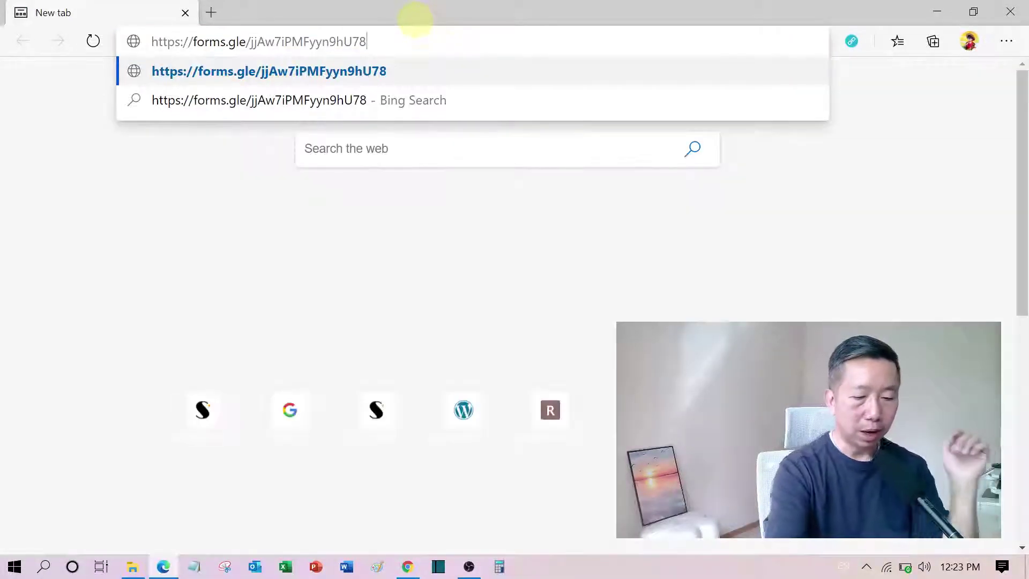
{"action": "key", "text": "Return"}
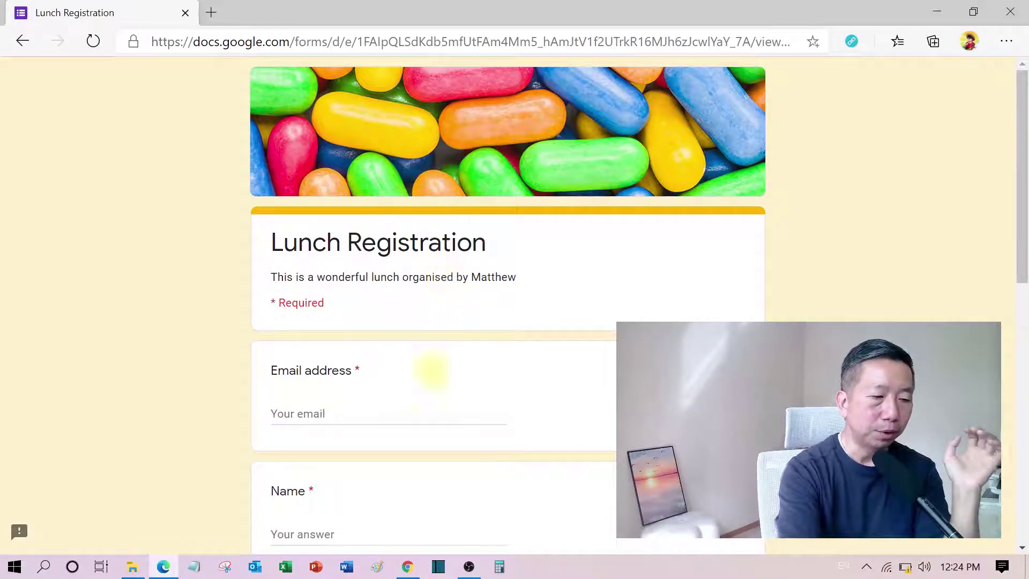
{"action": "left_click", "coordinate": [381, 415]}
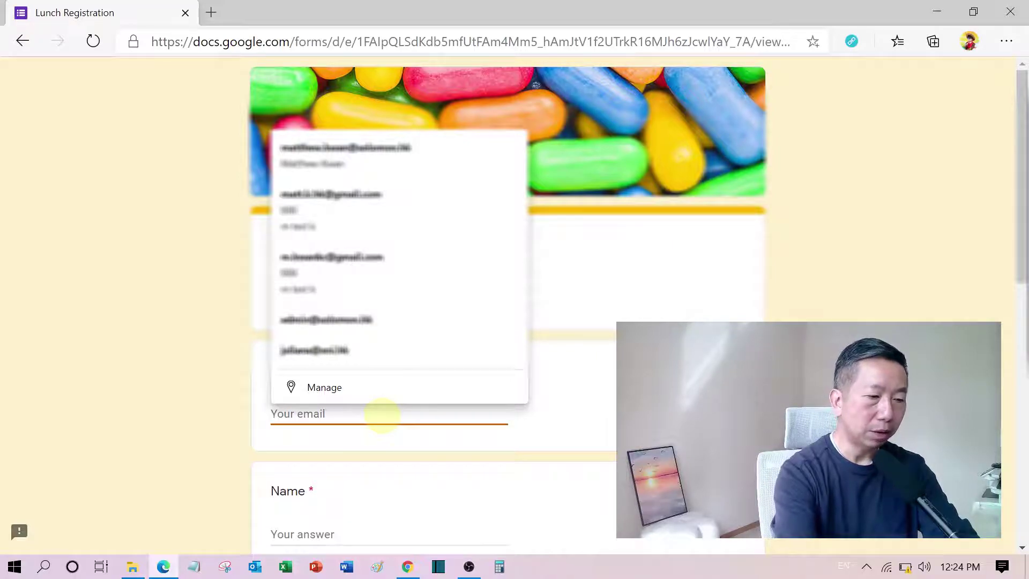
{"action": "left_click", "coordinate": [391, 276]}
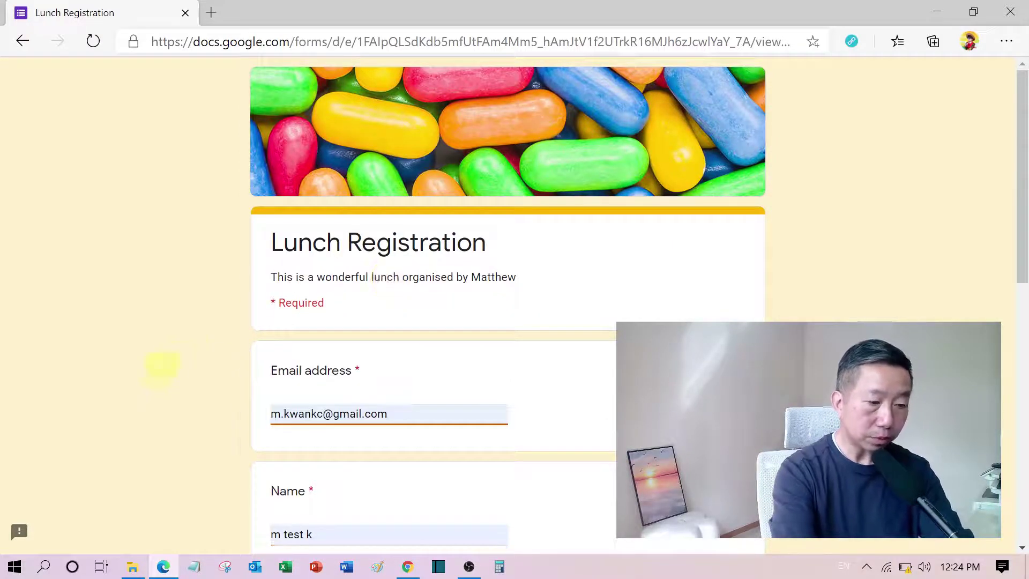
- Answer mobile 888 and dish Sandwich, request a copy, submit, and return to Chrome
{"action": "scroll", "coordinate": [161, 366], "scroll_direction": "down", "scroll_amount": 4}
{"action": "scroll", "coordinate": [158, 370], "scroll_direction": "down", "scroll_amount": 2}
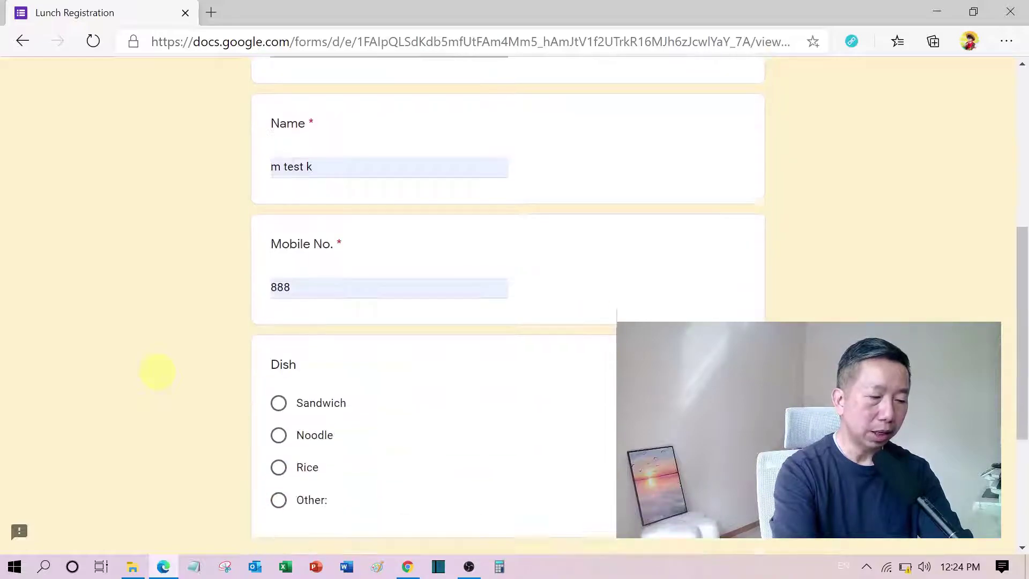
{"action": "scroll", "coordinate": [158, 371], "scroll_direction": "down", "scroll_amount": 2}
{"action": "scroll", "coordinate": [158, 371], "scroll_direction": "up", "scroll_amount": 6}
{"action": "scroll", "coordinate": [158, 372], "scroll_direction": "down", "scroll_amount": 6}
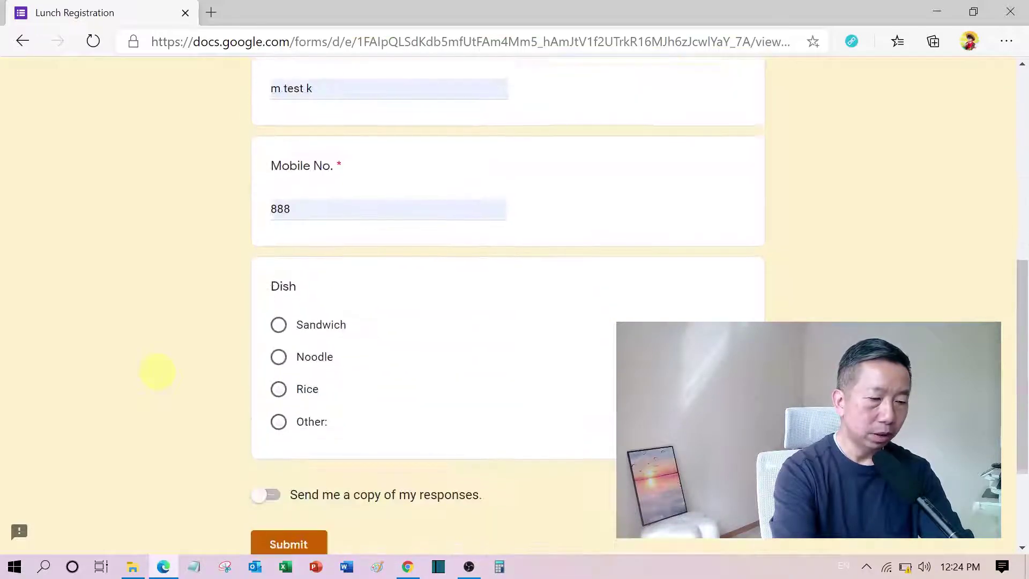
{"action": "left_click", "coordinate": [279, 322]}
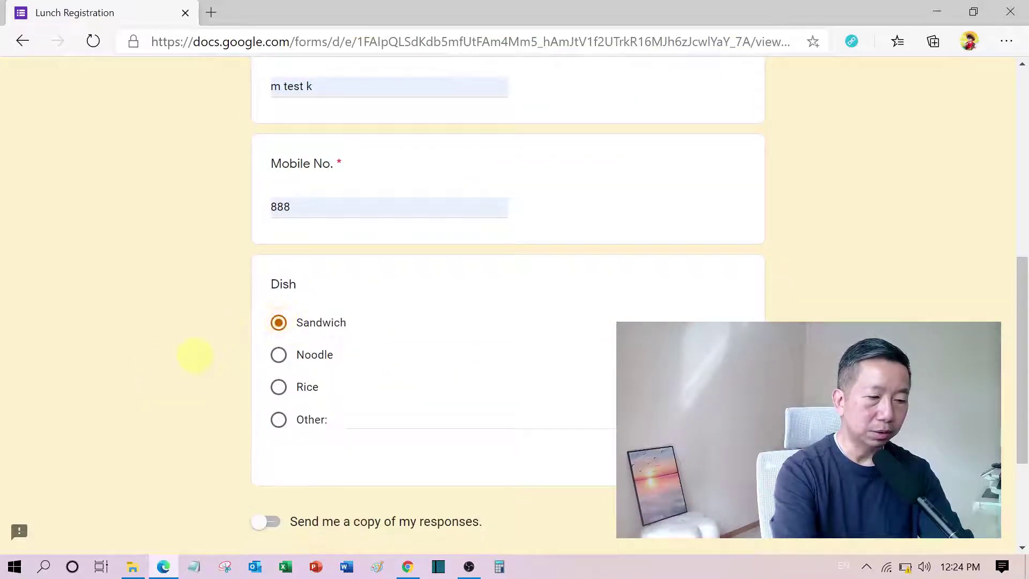
{"action": "scroll", "coordinate": [195, 356], "scroll_direction": "down", "scroll_amount": 3}
{"action": "left_click", "coordinate": [266, 372]}
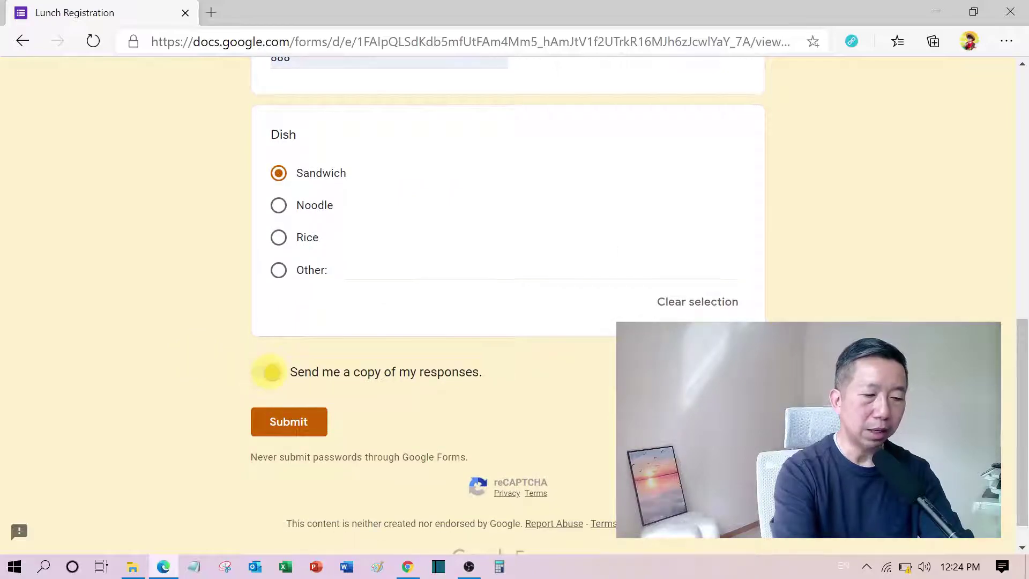
{"action": "left_click", "coordinate": [290, 421]}
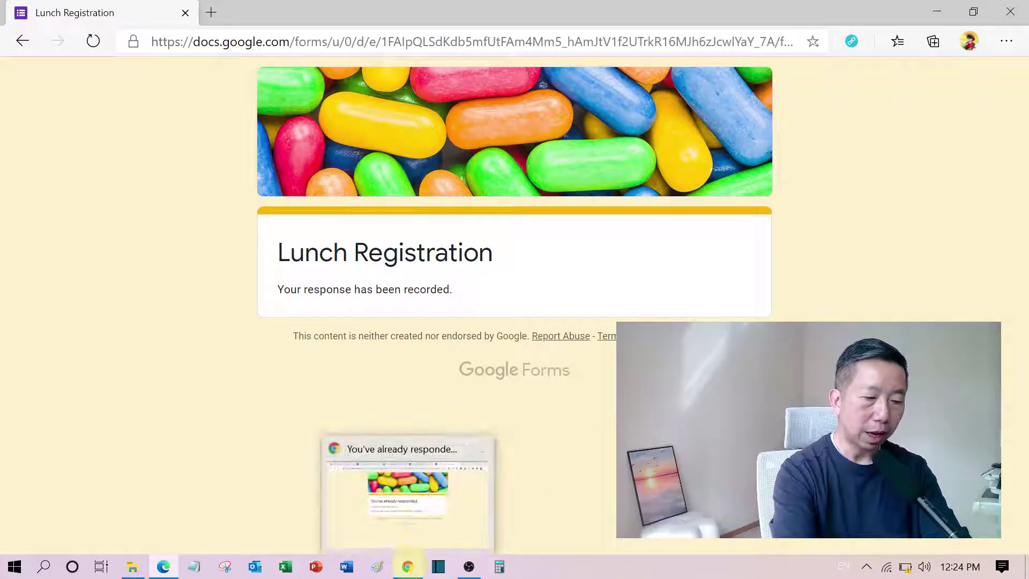
{"action": "left_click", "coordinate": [412, 491]}
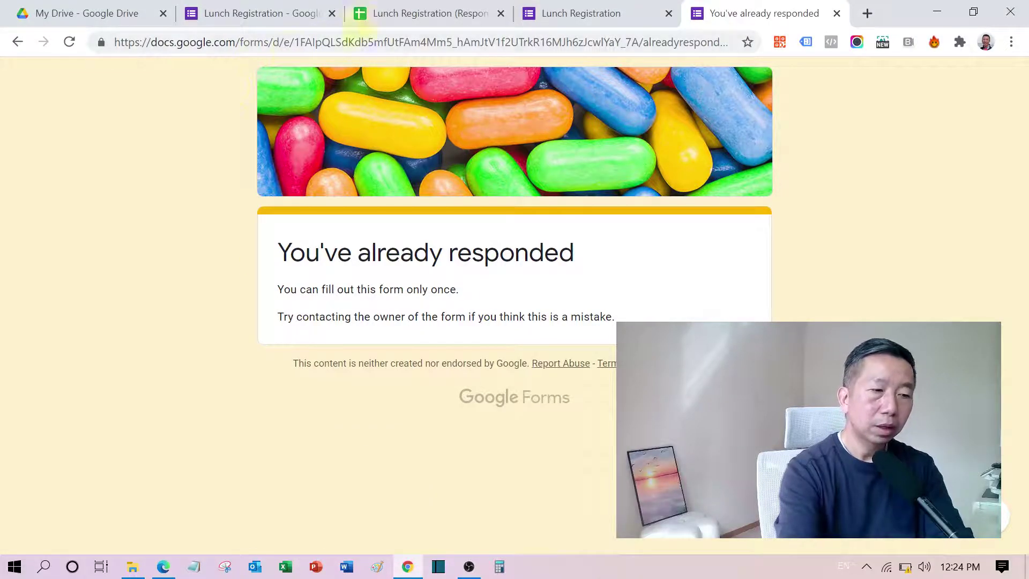
- Check the responses spreadsheet for the second response (888, Sandwich) and open Gmail in a new tab
{"action": "left_click", "coordinate": [397, 13]}
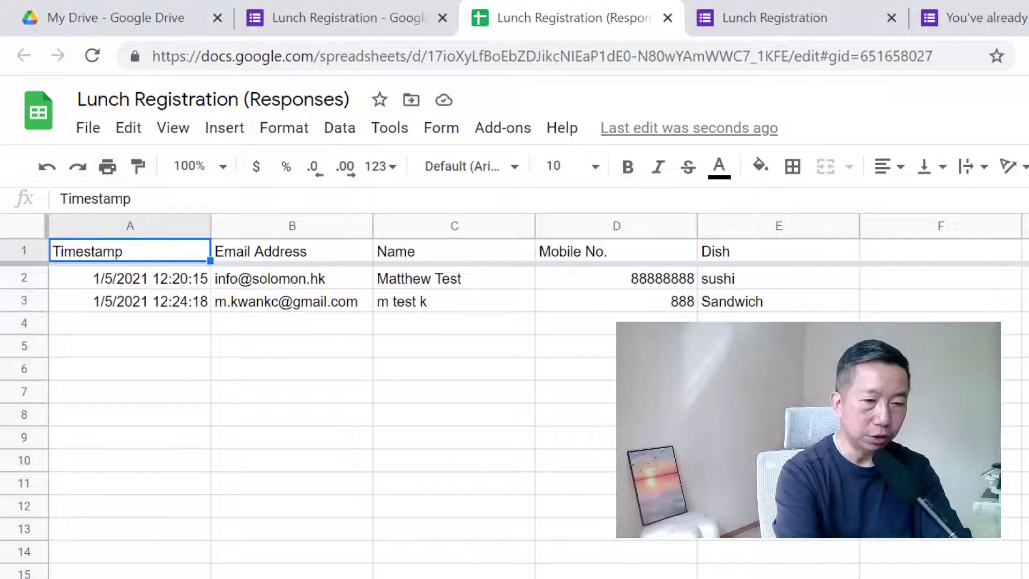
{"action": "key", "text": "ctrl+t"}
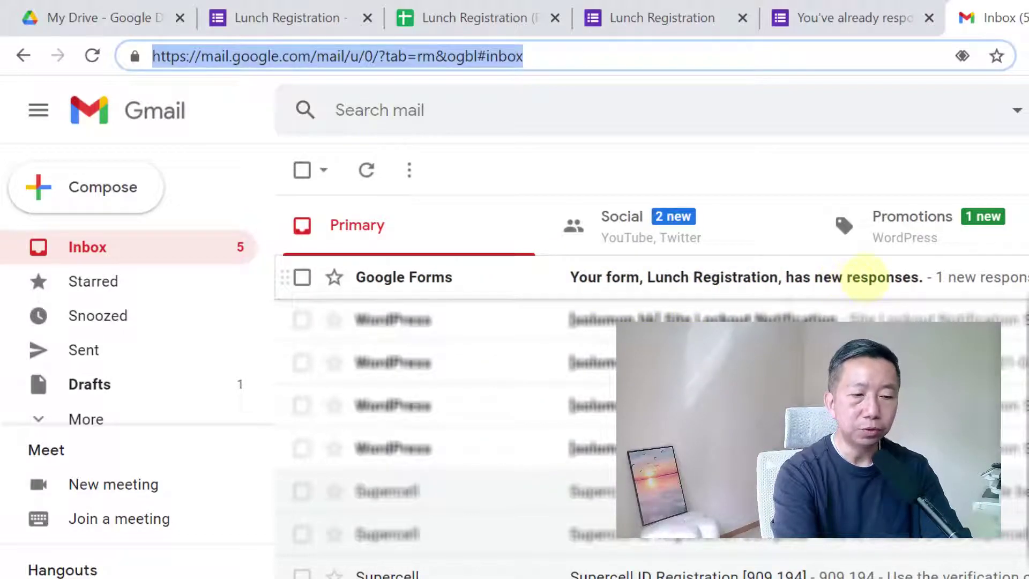
- Read the Google Forms email saying Lunch Registration has new responses
{"action": "left_click", "coordinate": [865, 277]}
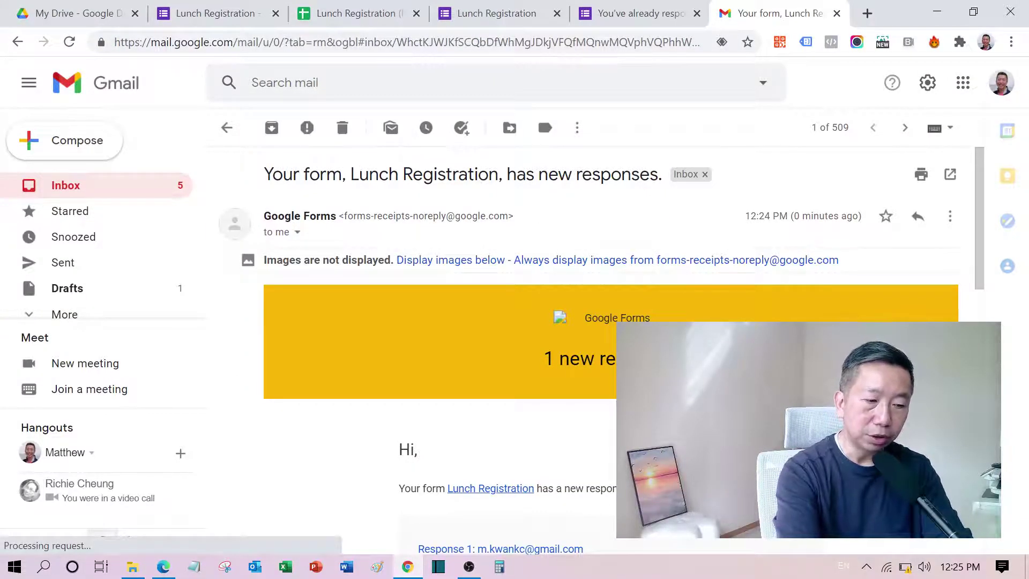
{"action": "scroll", "coordinate": [611, 343], "scroll_direction": "down", "scroll_amount": 5}
{"action": "scroll", "coordinate": [611, 343], "scroll_direction": "down", "scroll_amount": 2}
{"action": "scroll", "coordinate": [611, 343], "scroll_direction": "up", "scroll_amount": 2}
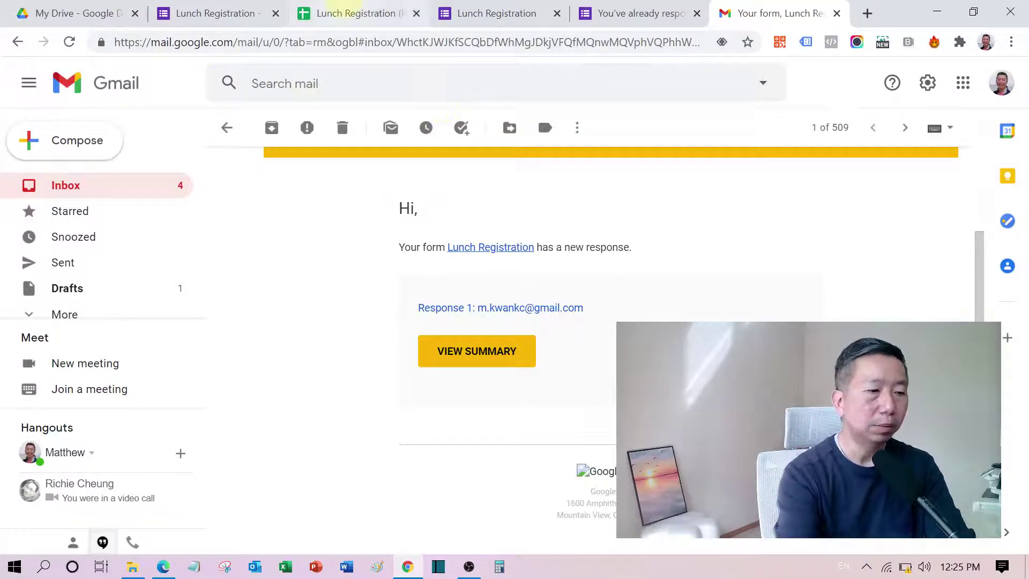
- Back in the Lunch Registration form, view the Responses summary listing 2 responses and both respondents
{"action": "left_click", "coordinate": [266, 14]}
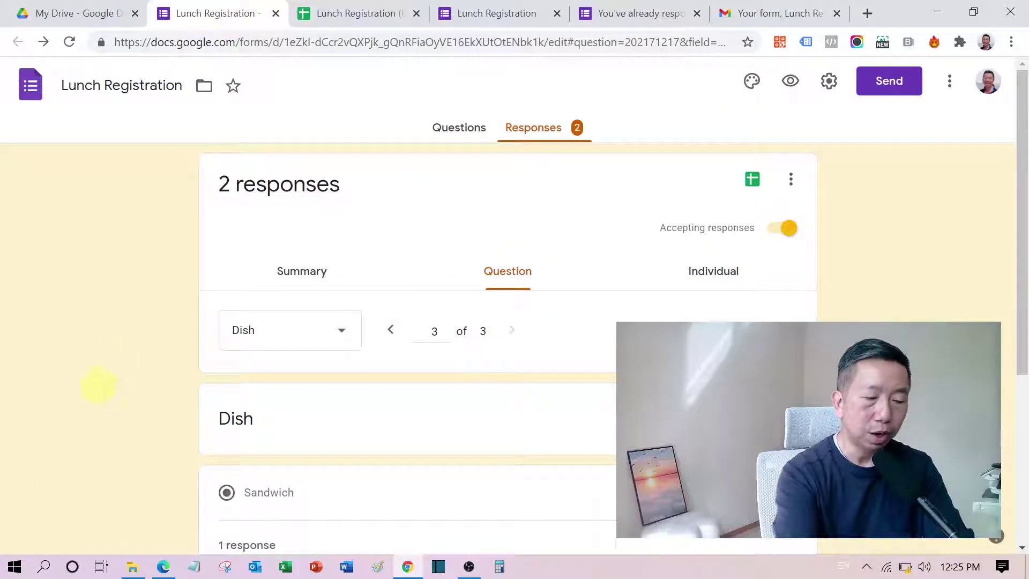
{"action": "scroll", "coordinate": [151, 357], "scroll_direction": "down", "scroll_amount": 2}
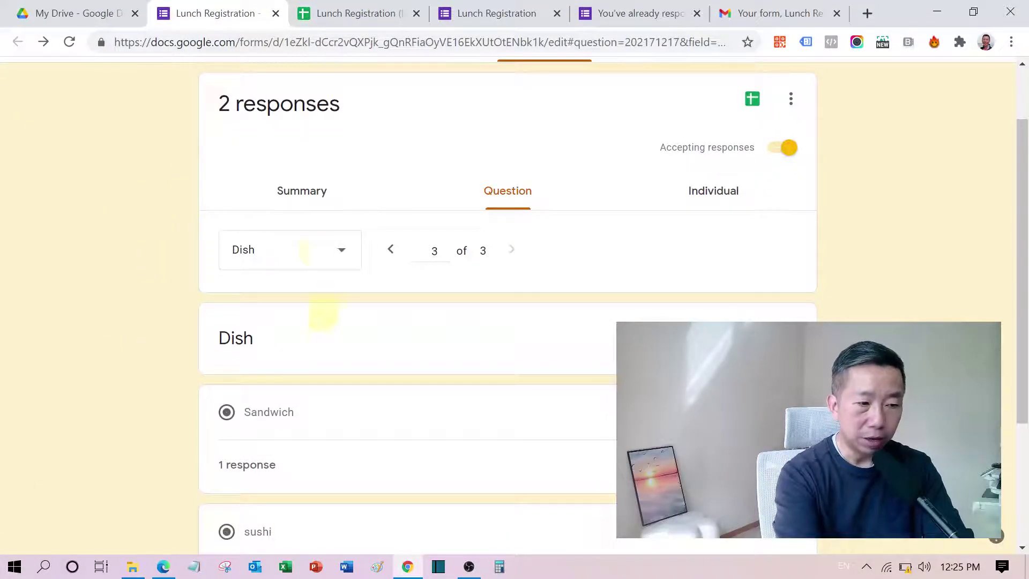
{"action": "left_click", "coordinate": [290, 187]}
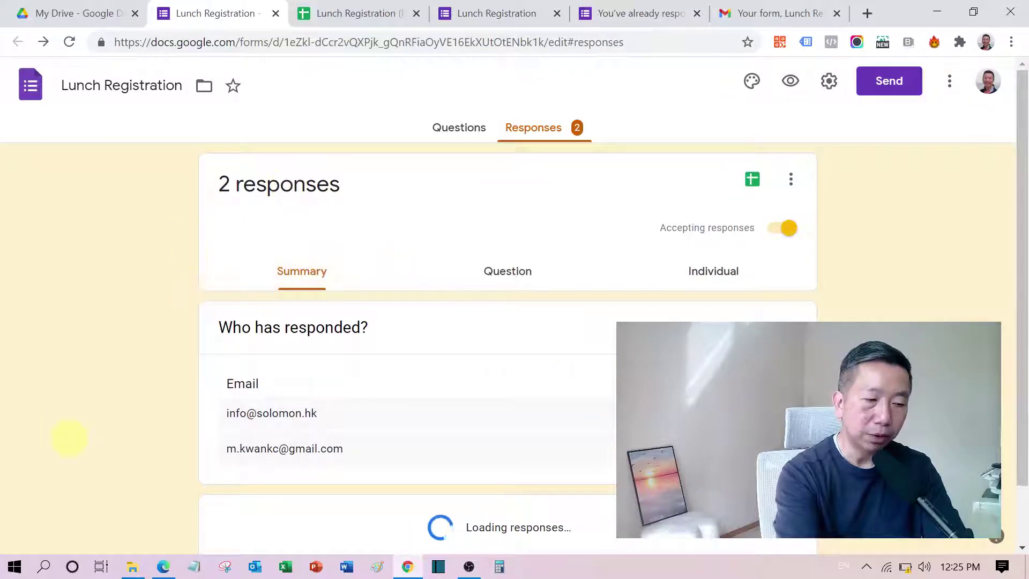
{"action": "scroll", "coordinate": [151, 349], "scroll_direction": "down", "scroll_amount": 2}
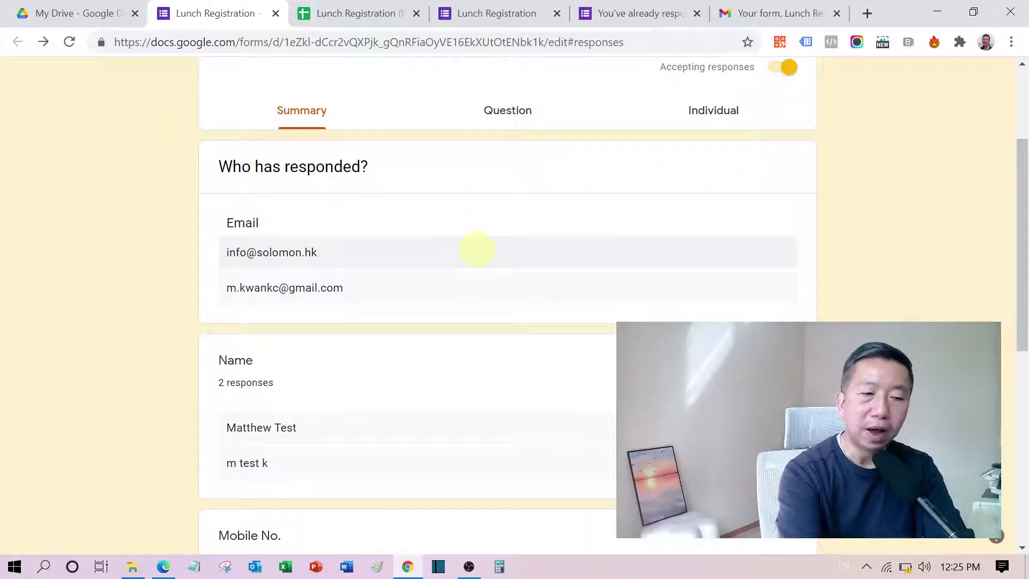
{"action": "scroll", "coordinate": [476, 249], "scroll_direction": "up", "scroll_amount": 3}
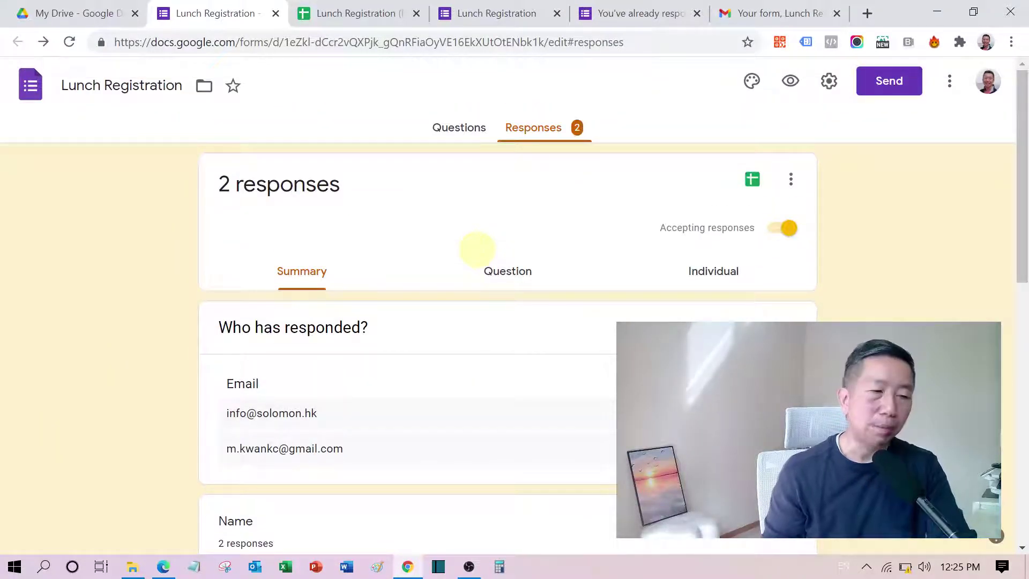